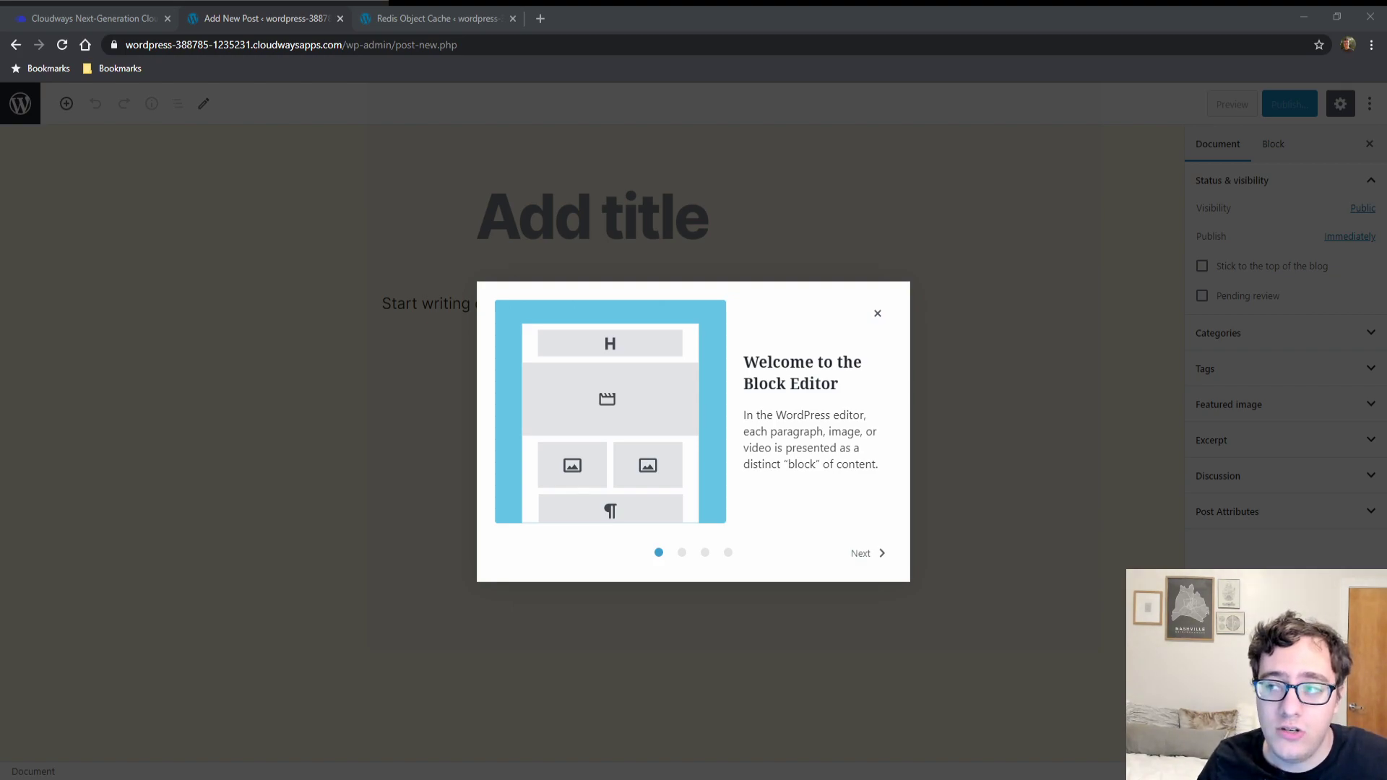
# Close the Redis Object Cache tab and the welcome guide, then click into the empty post body
pyautogui.click(879, 344)
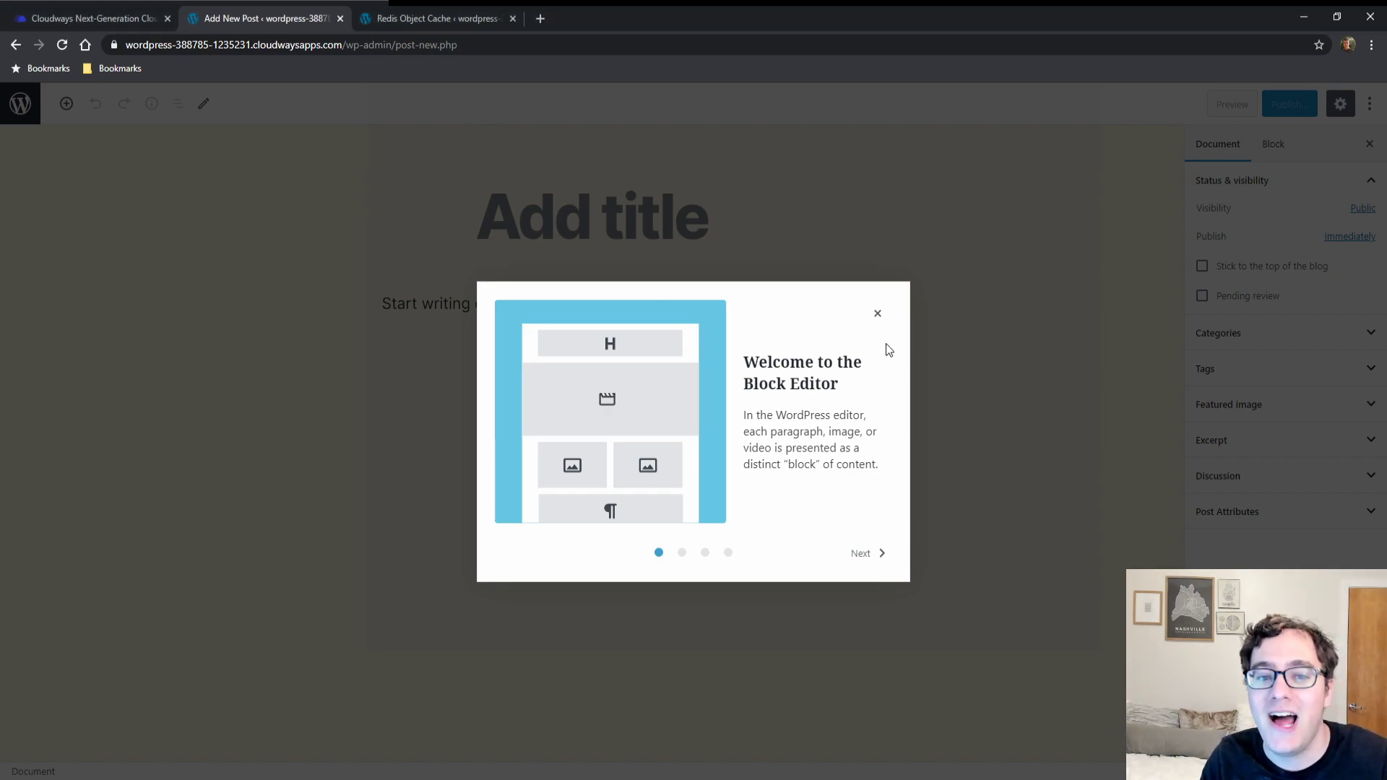
pyautogui.click(515, 17)
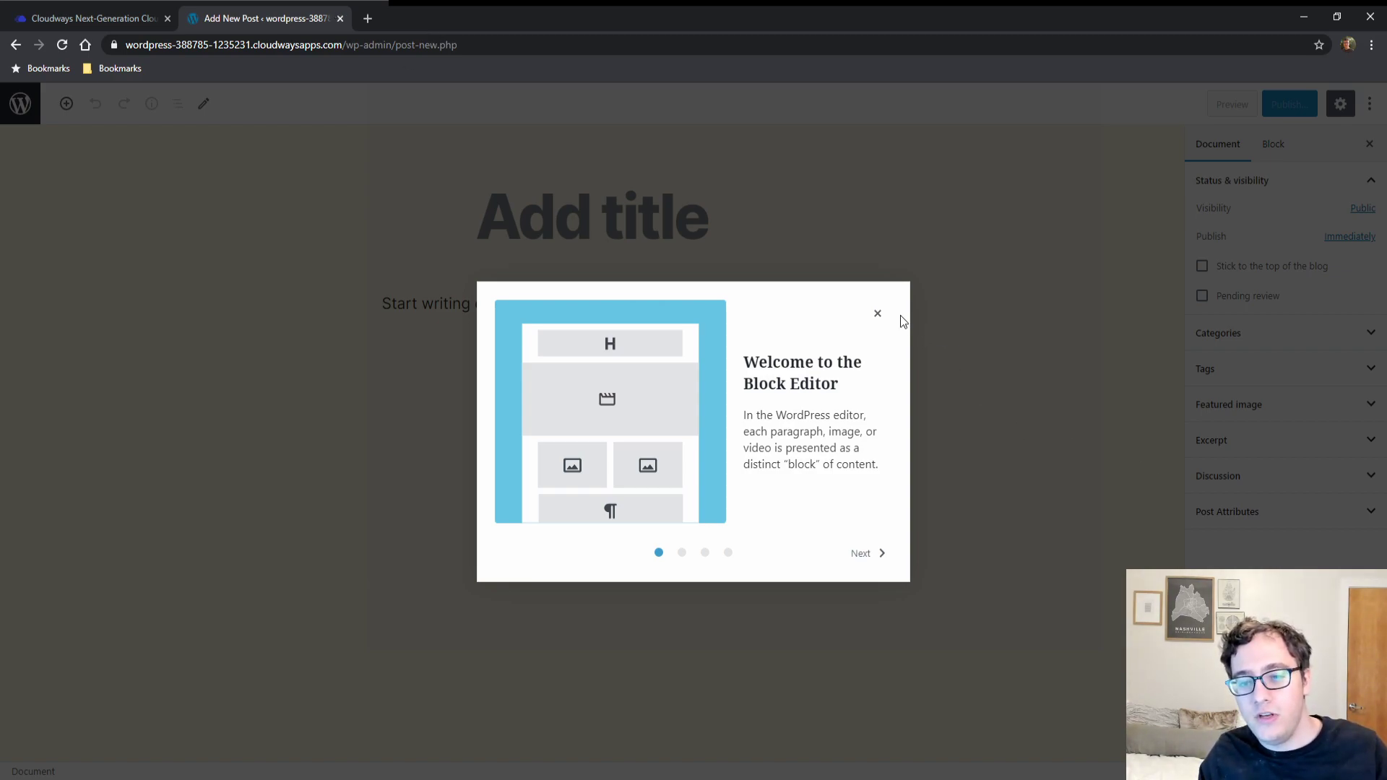
pyautogui.click(878, 315)
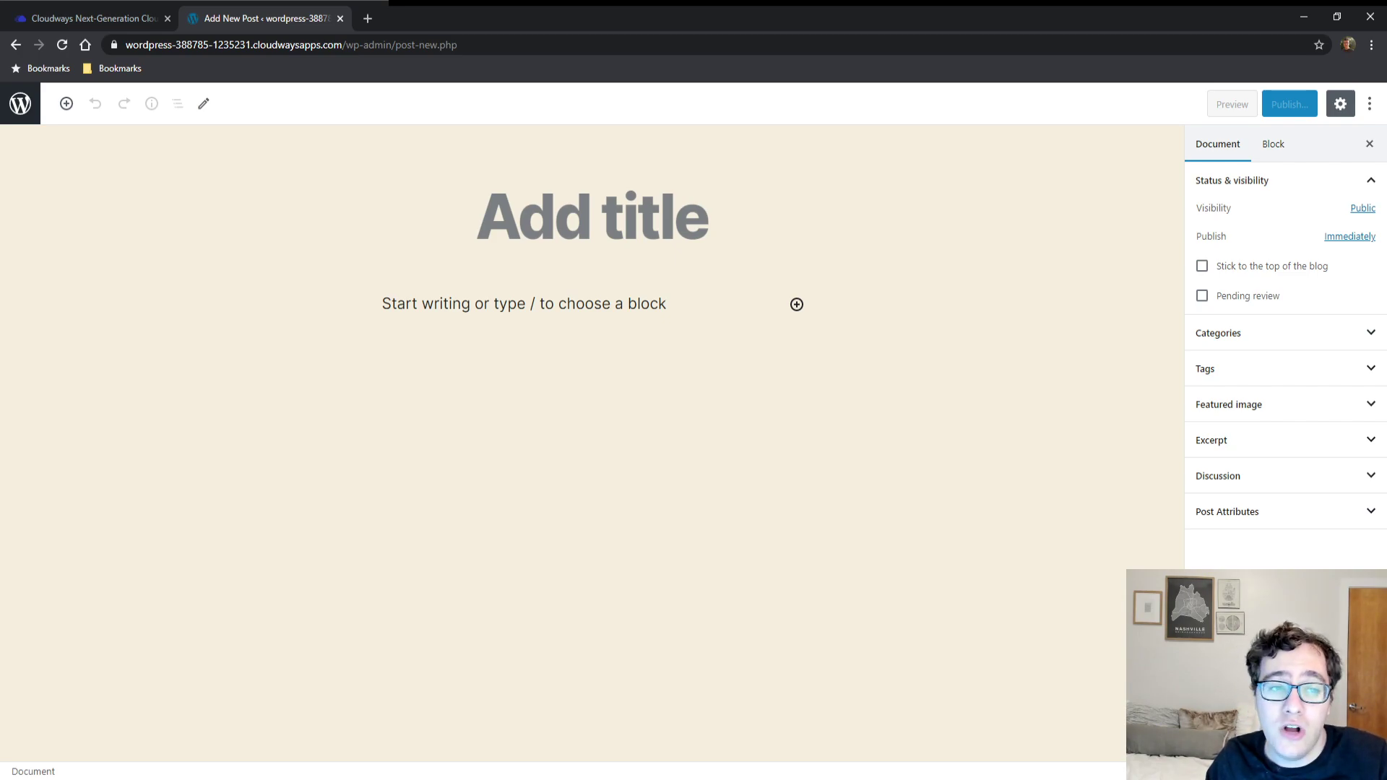
pyautogui.click(640, 296)
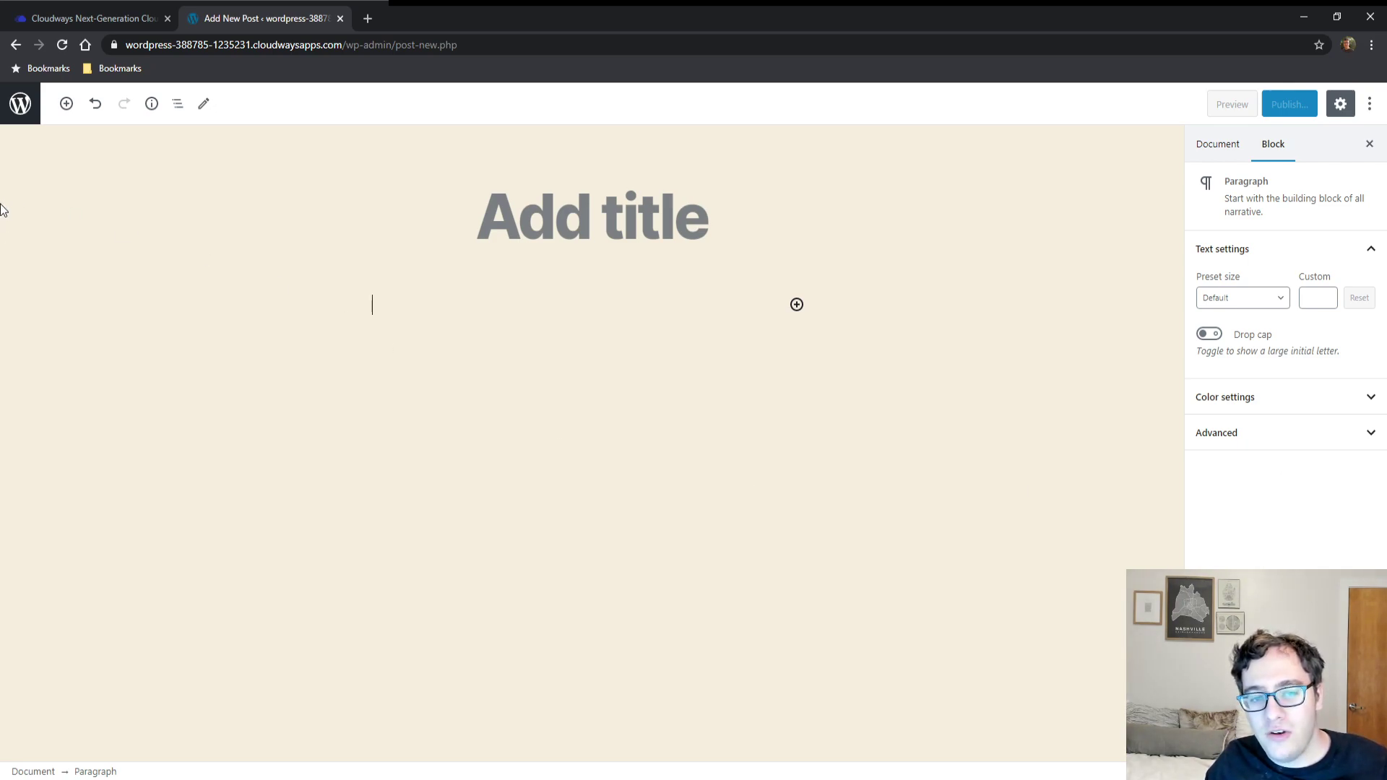
# Insert a Social Icons block by searching the inserter for 'socia'
pyautogui.click(796, 304)
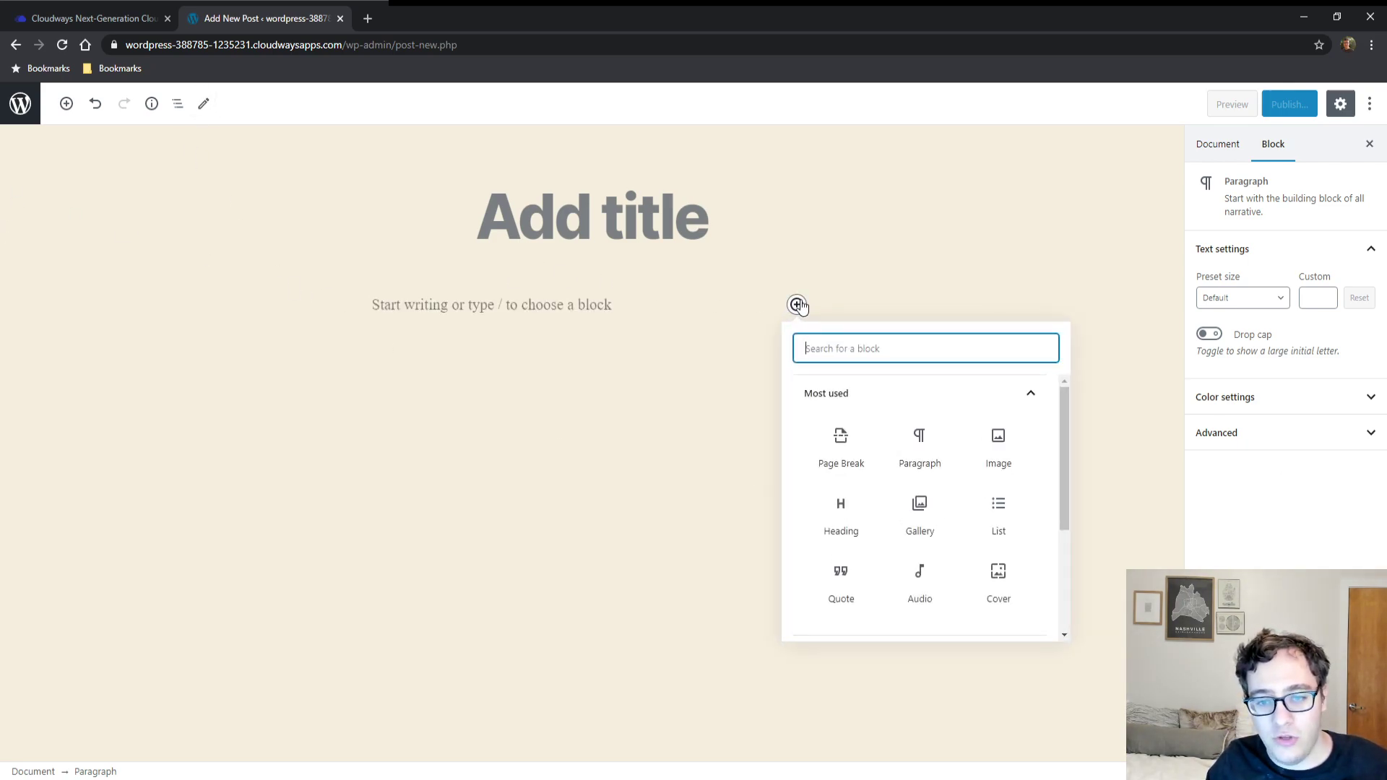
pyautogui.write('social')
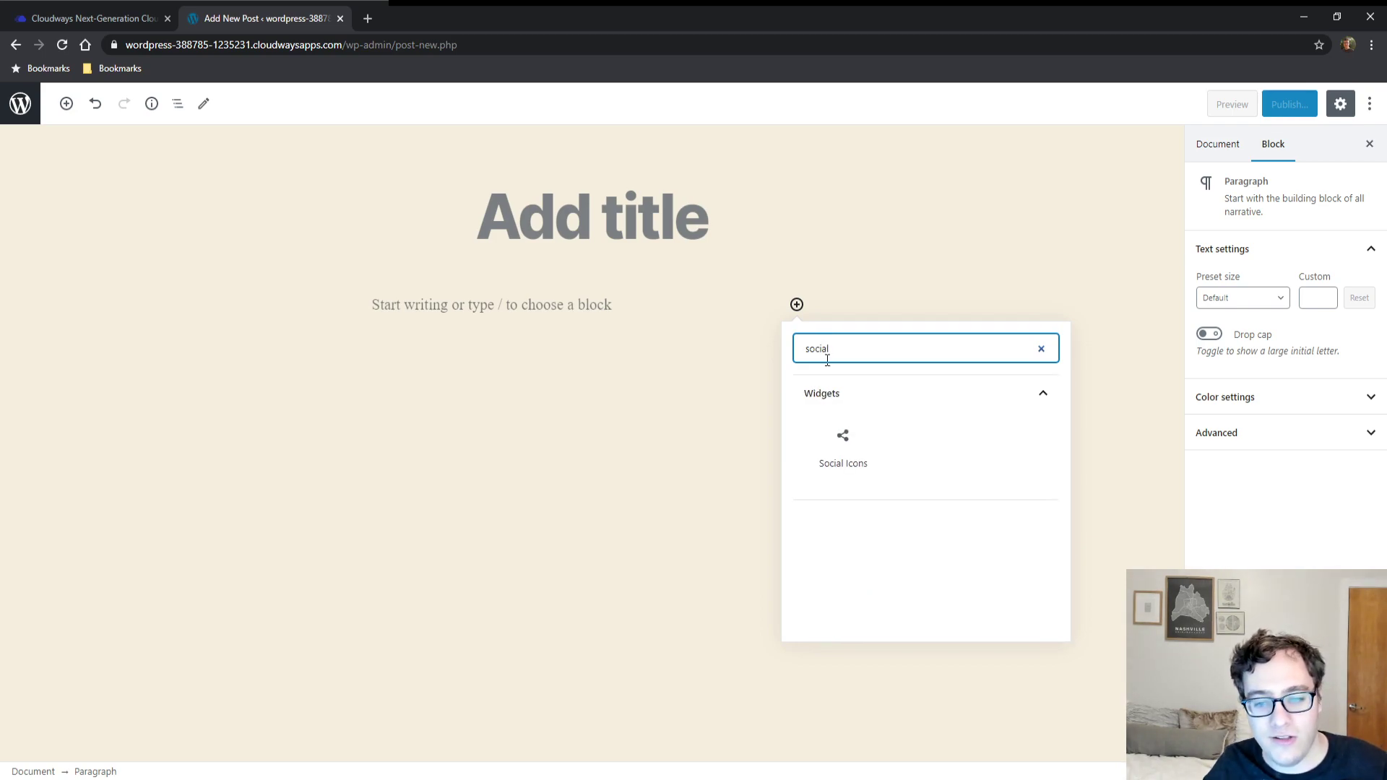
pyautogui.click(845, 442)
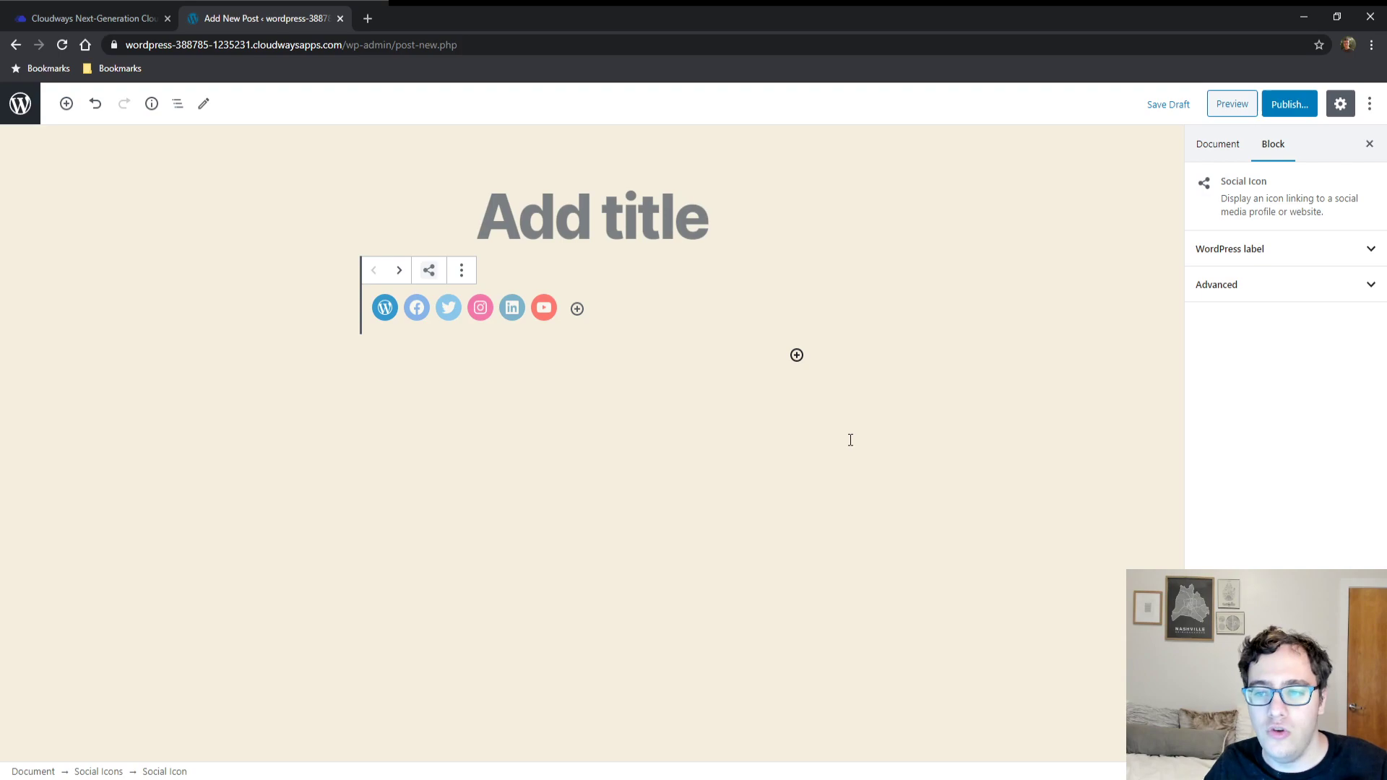
pyautogui.click(1213, 249)
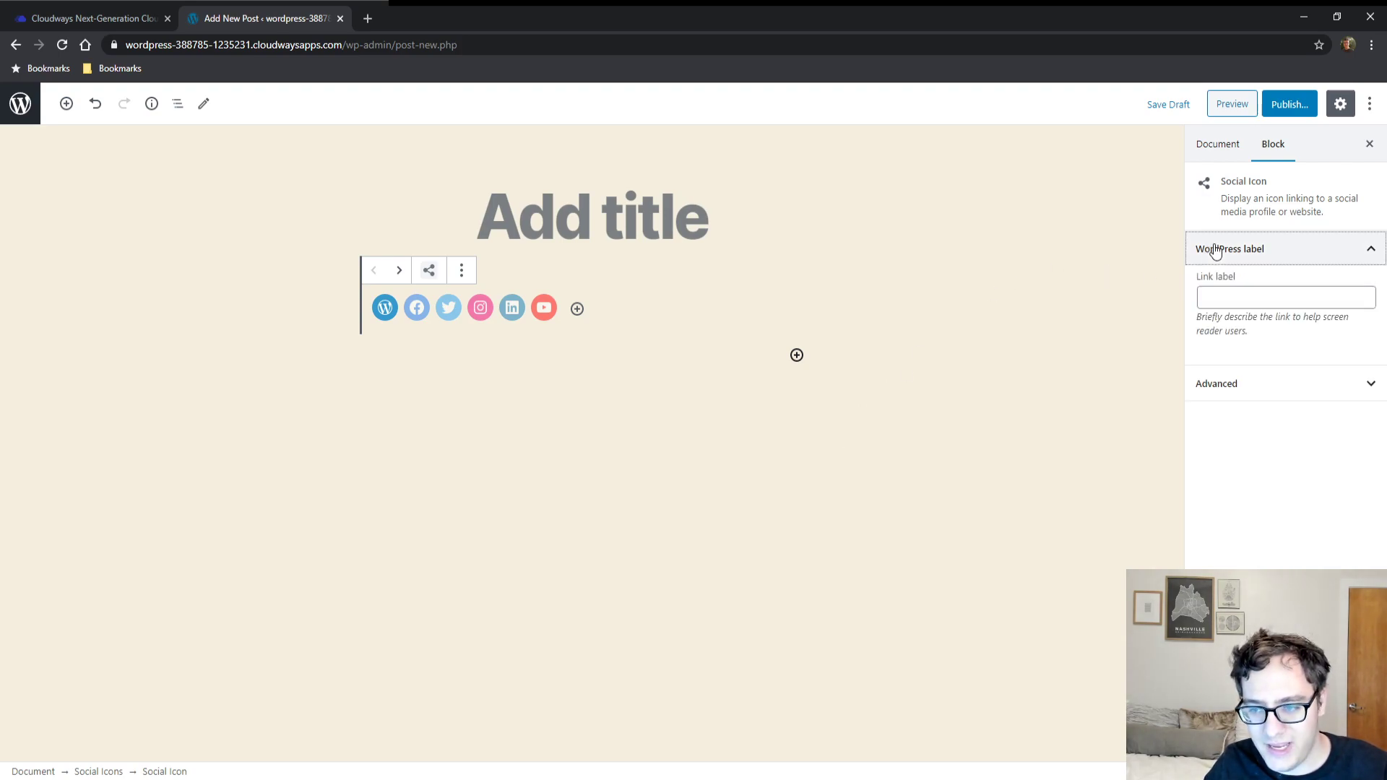
pyautogui.click(1265, 374)
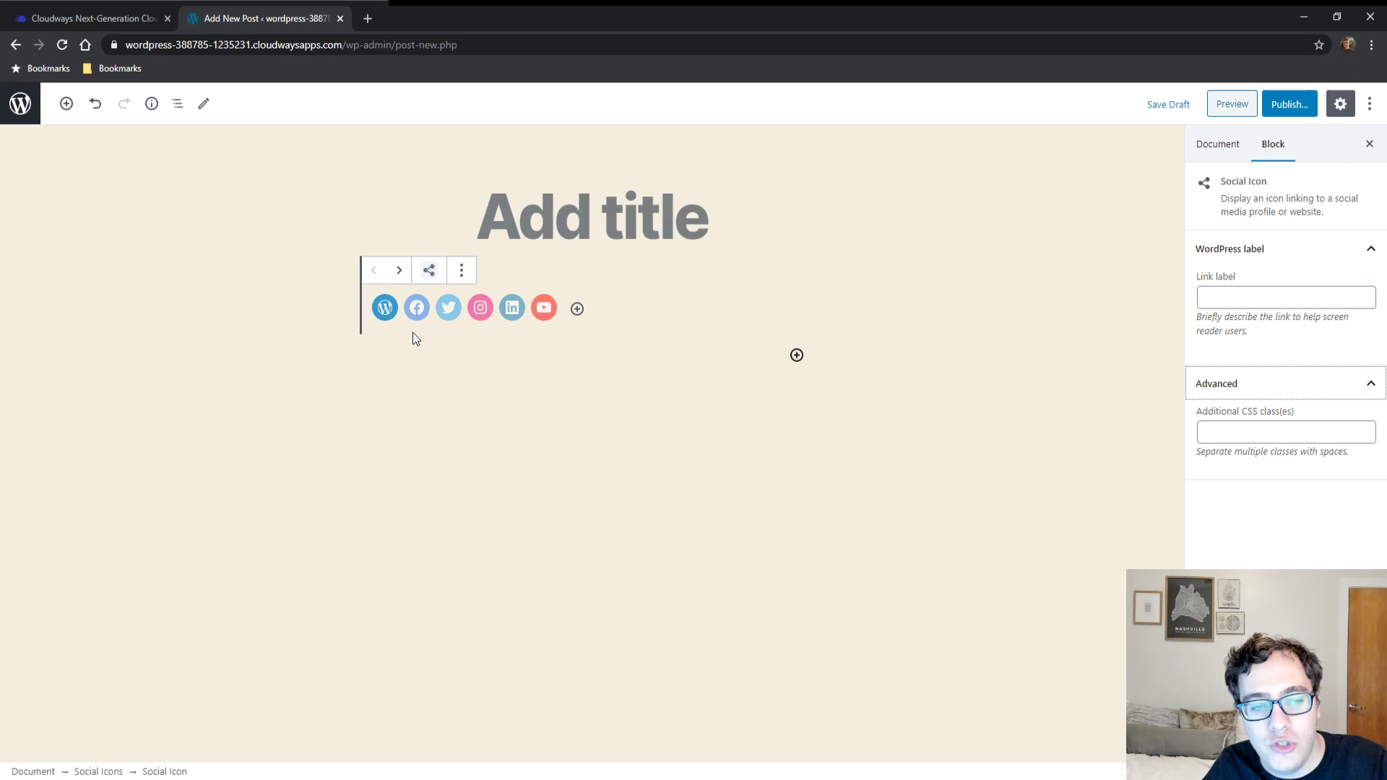
# Give the Instagram icon a '#' placeholder link
pyautogui.click(422, 301)
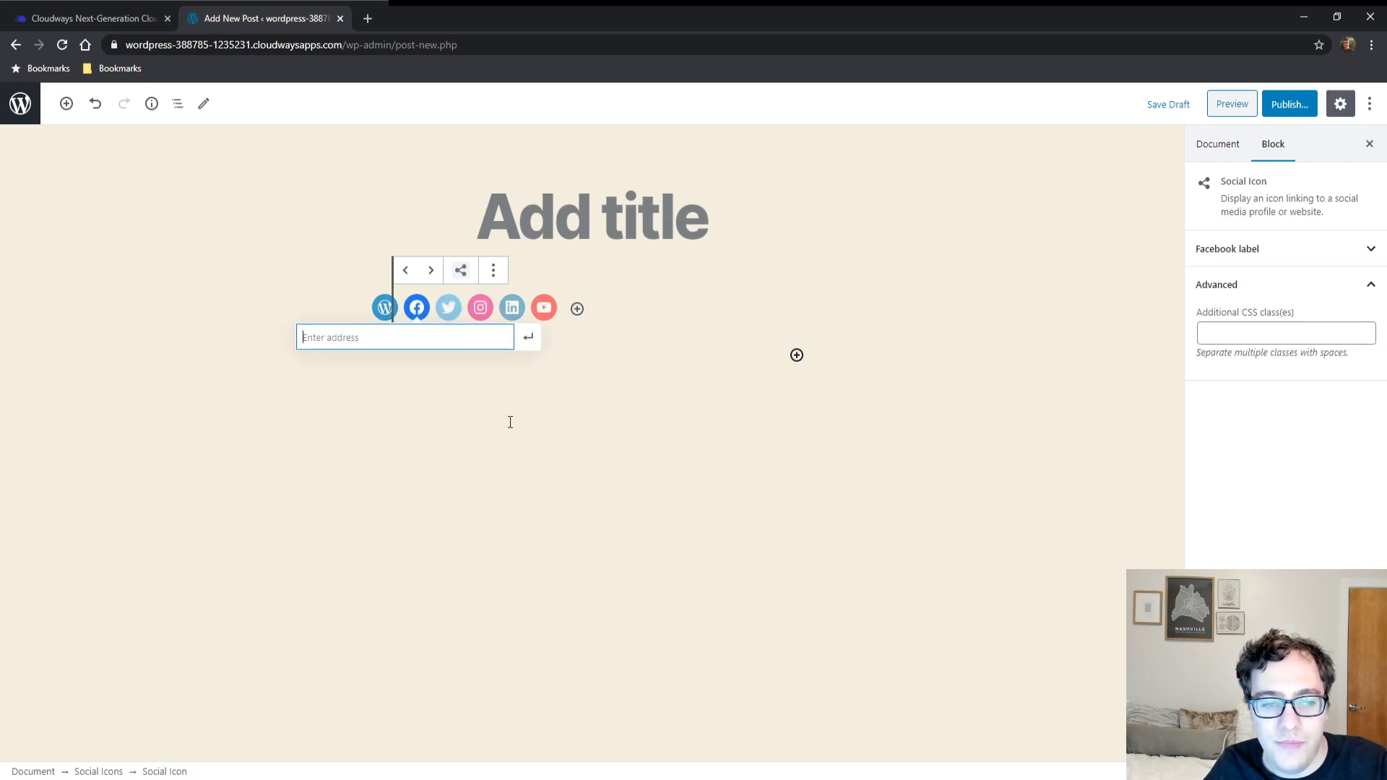
pyautogui.click(449, 310)
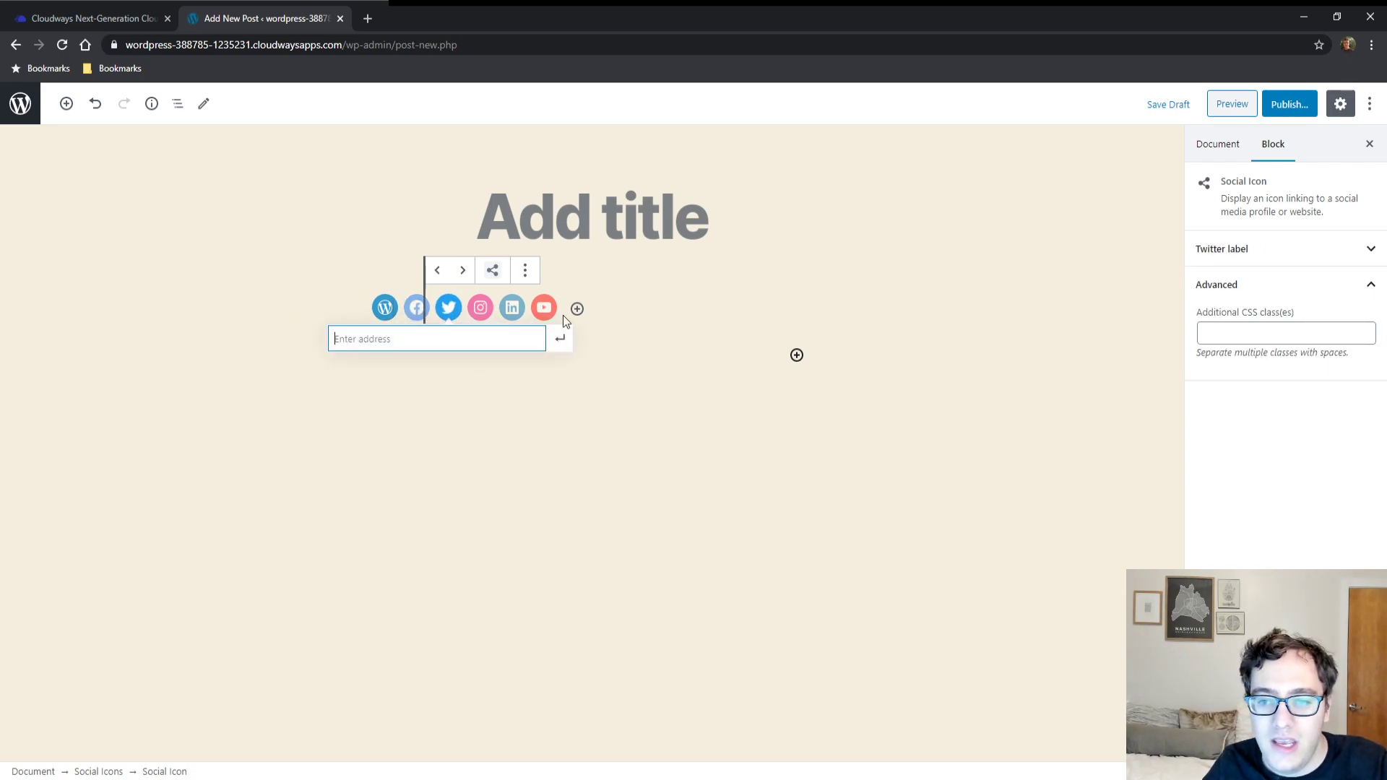
pyautogui.click(1201, 249)
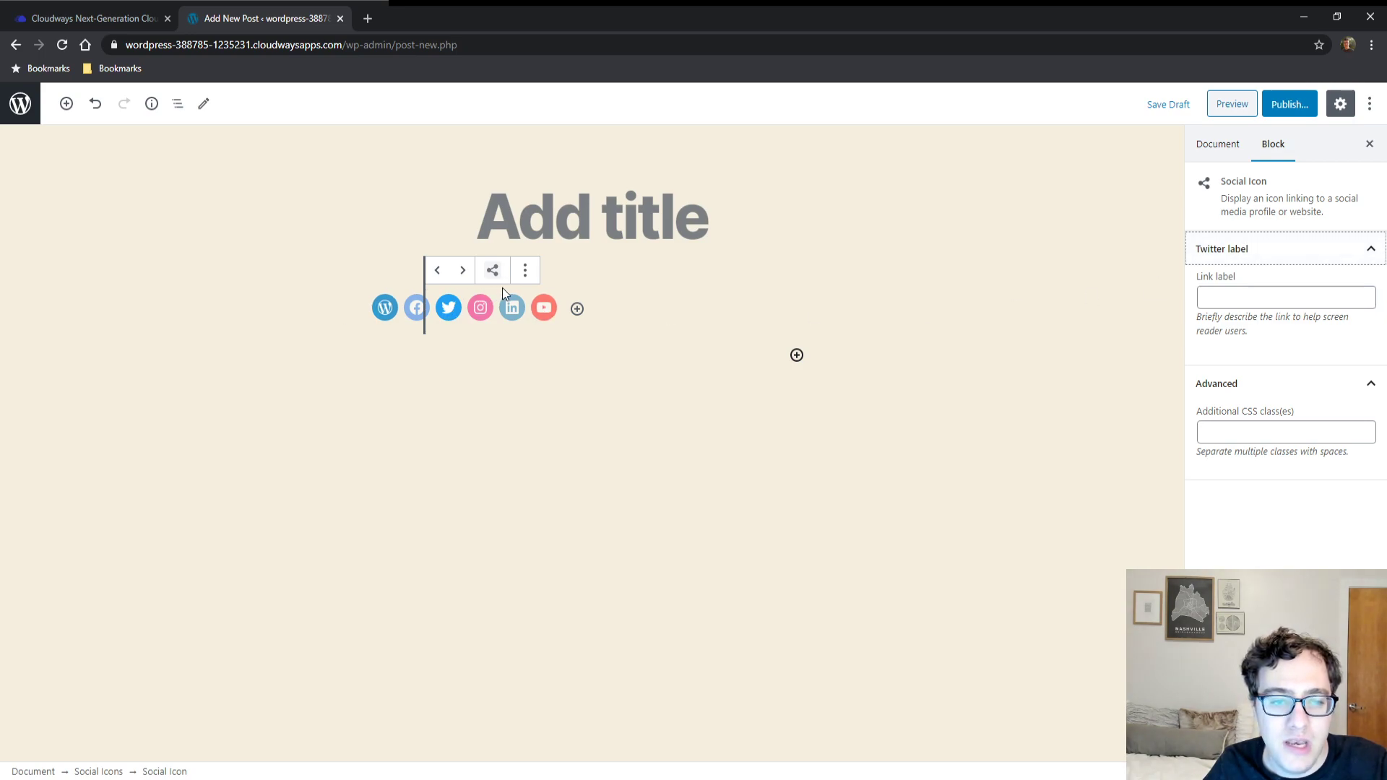
pyautogui.click(525, 275)
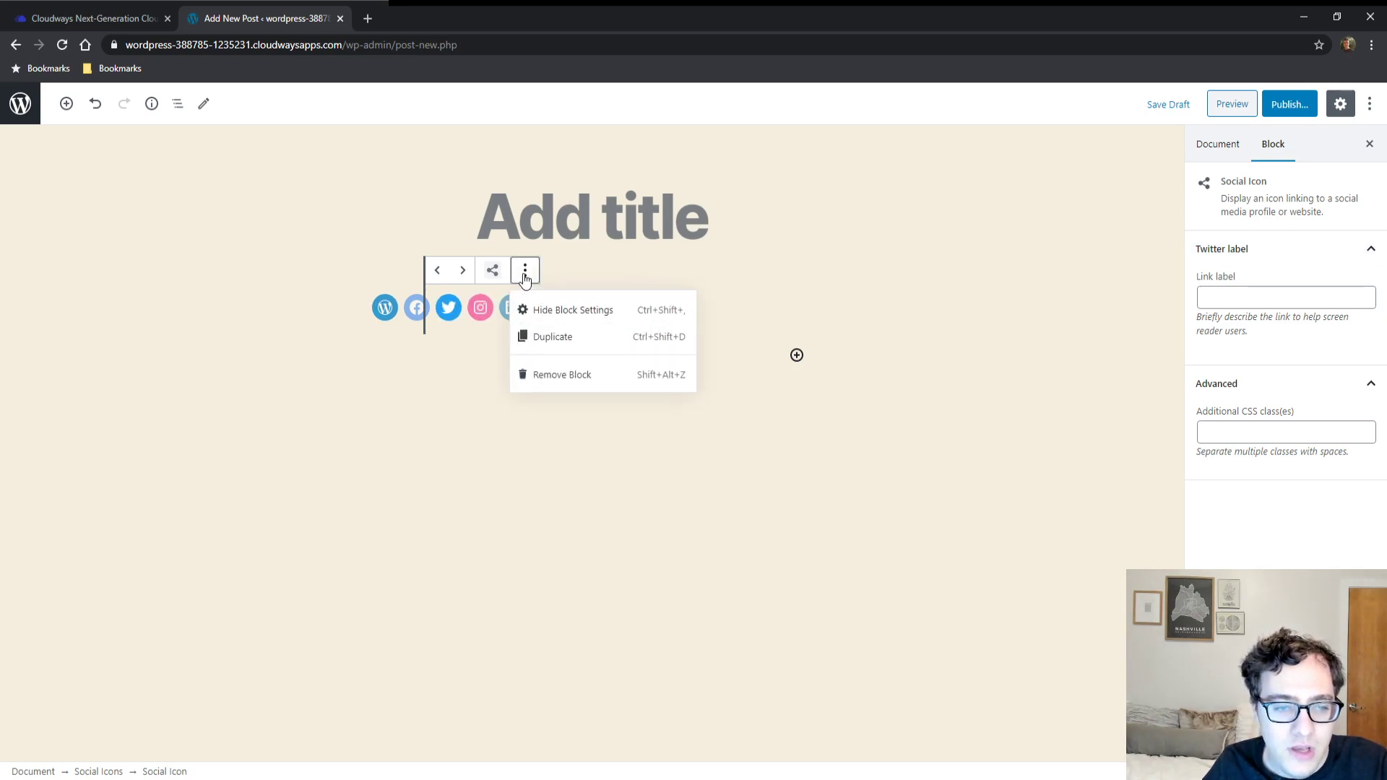
pyautogui.click(526, 275)
pyautogui.click(480, 309)
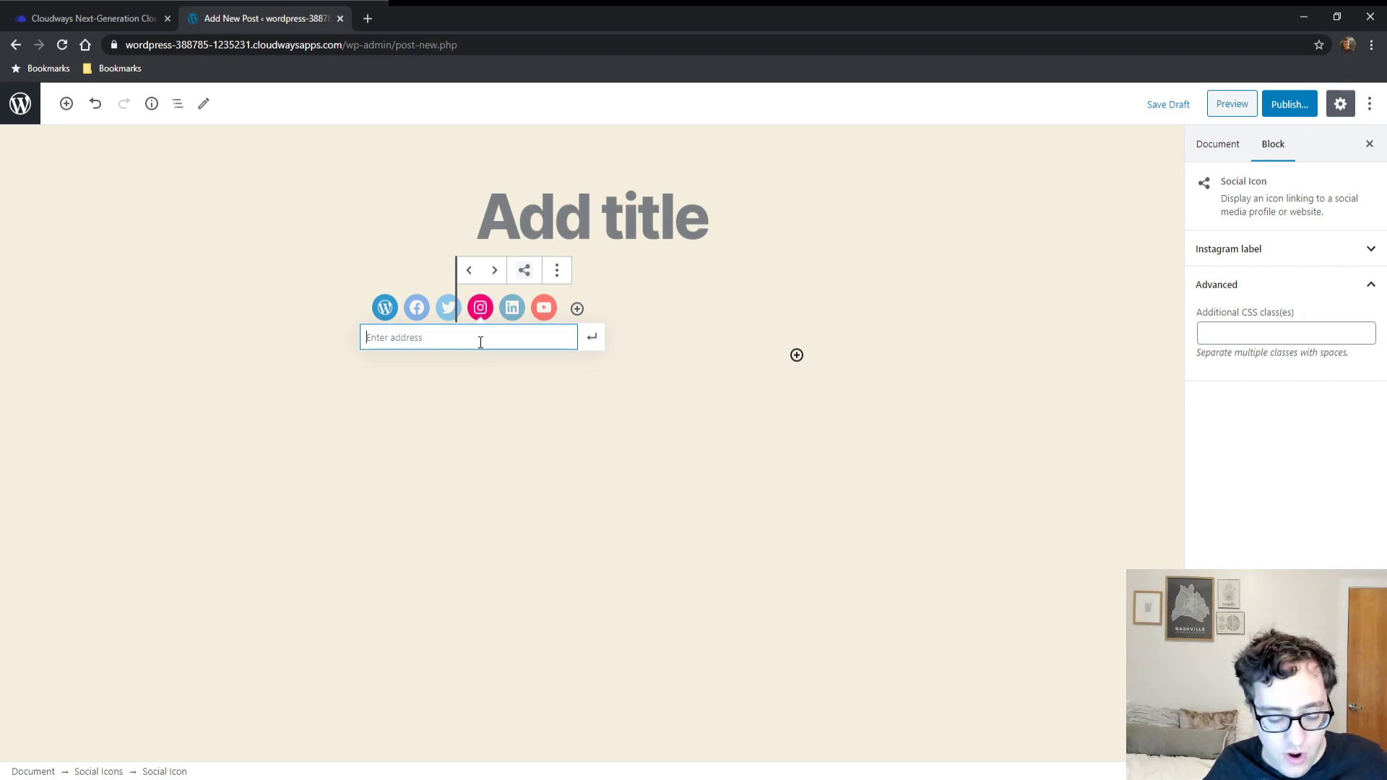
pyautogui.write('#')
pyautogui.click(483, 415)
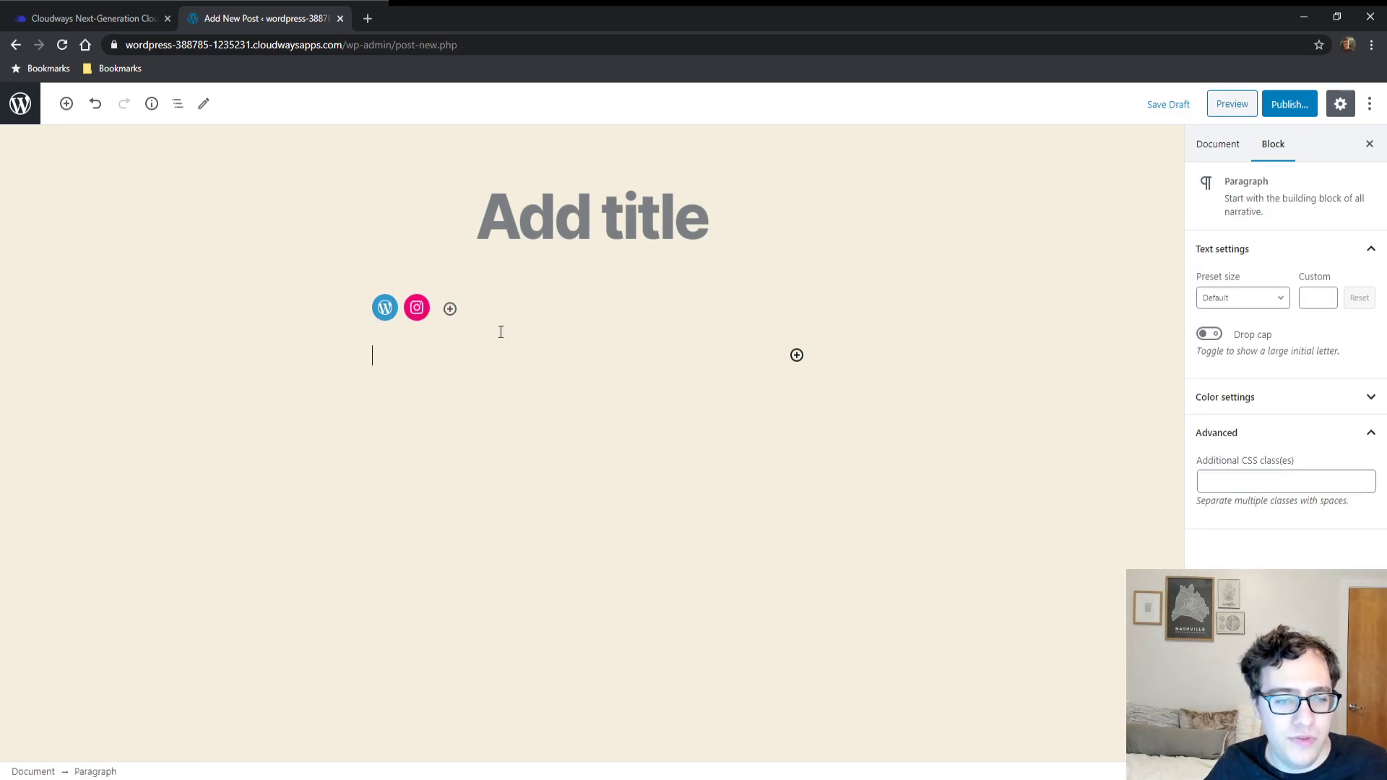
# Enter '#' as the Facebook icon's link and start the YouTube icon's link
pyautogui.click(422, 310)
pyautogui.click(417, 309)
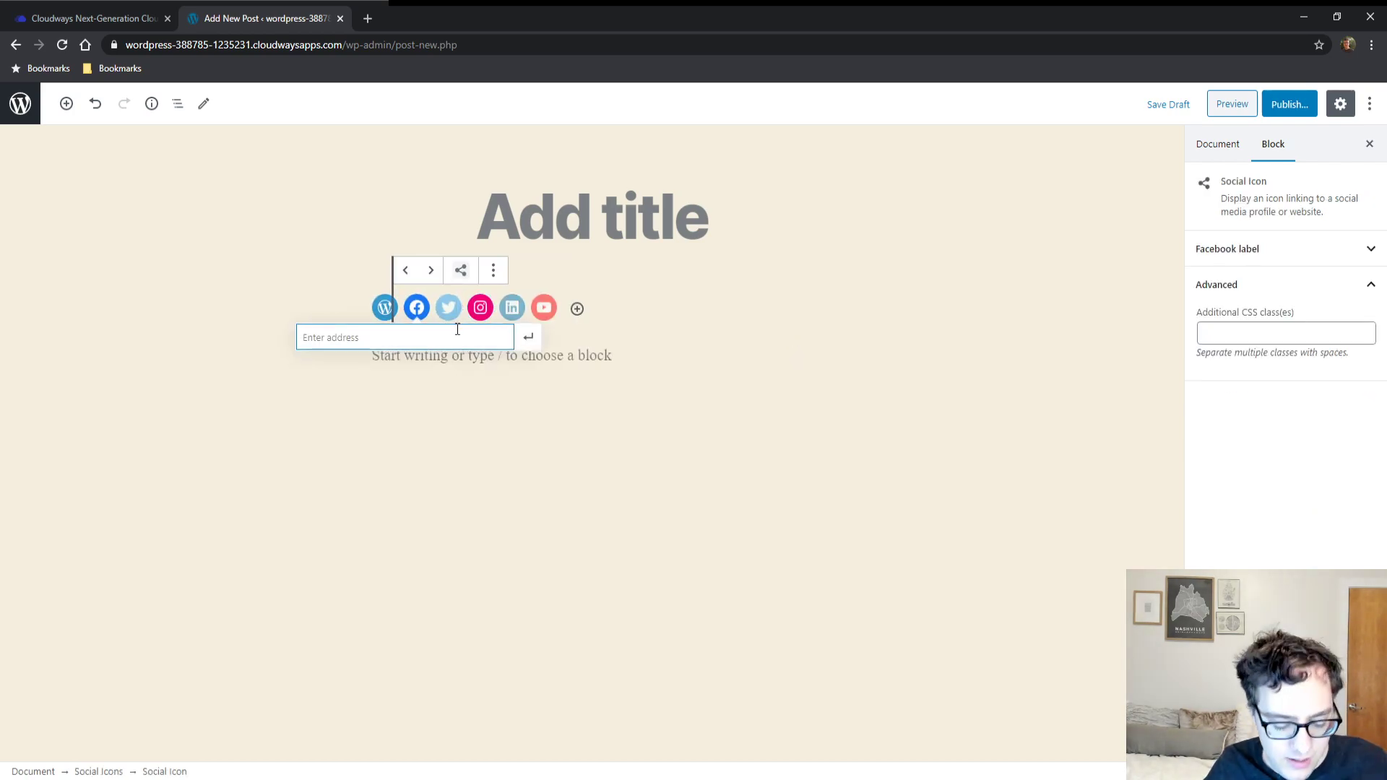
pyautogui.write('#')
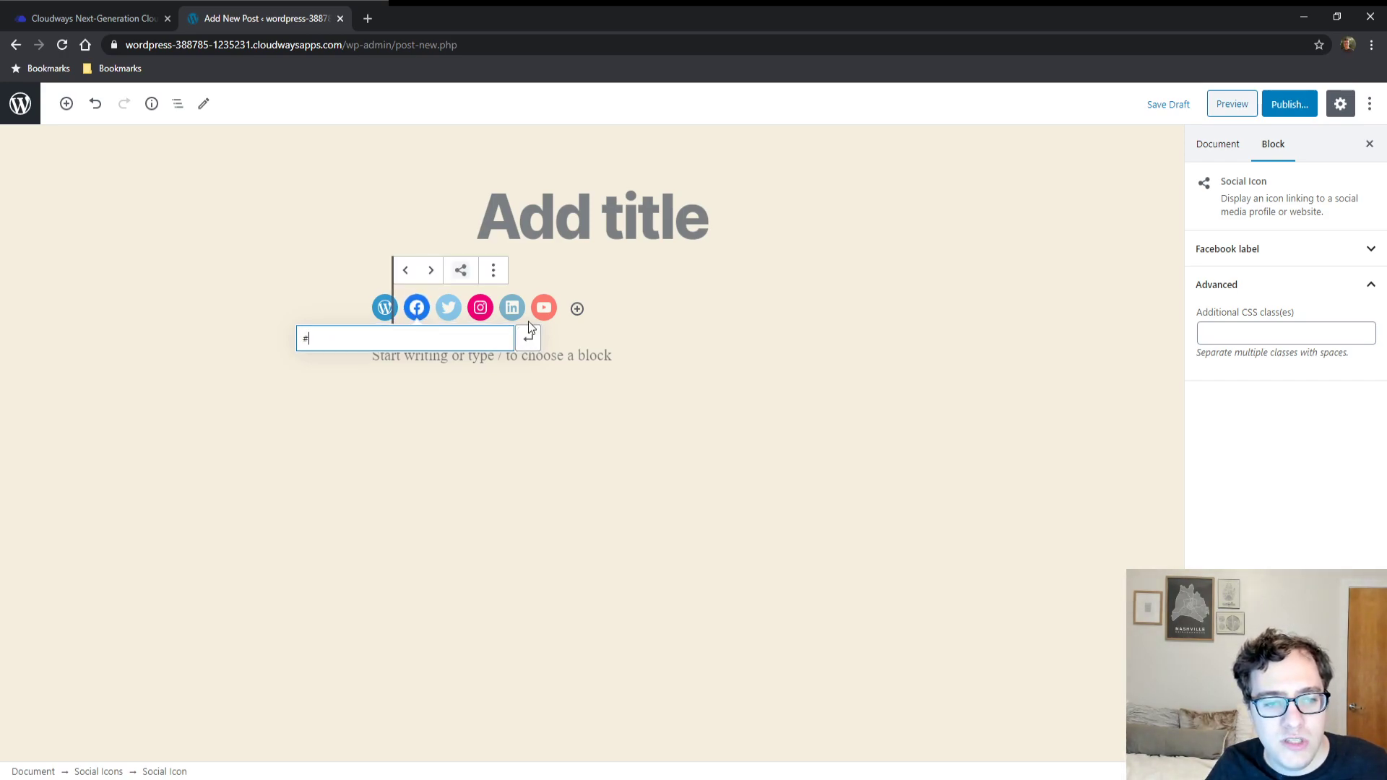
pyautogui.click(541, 312)
# Finish the YouTube link with '#' and uncheck Fullscreen mode in the More tools menu
pyautogui.write('#')
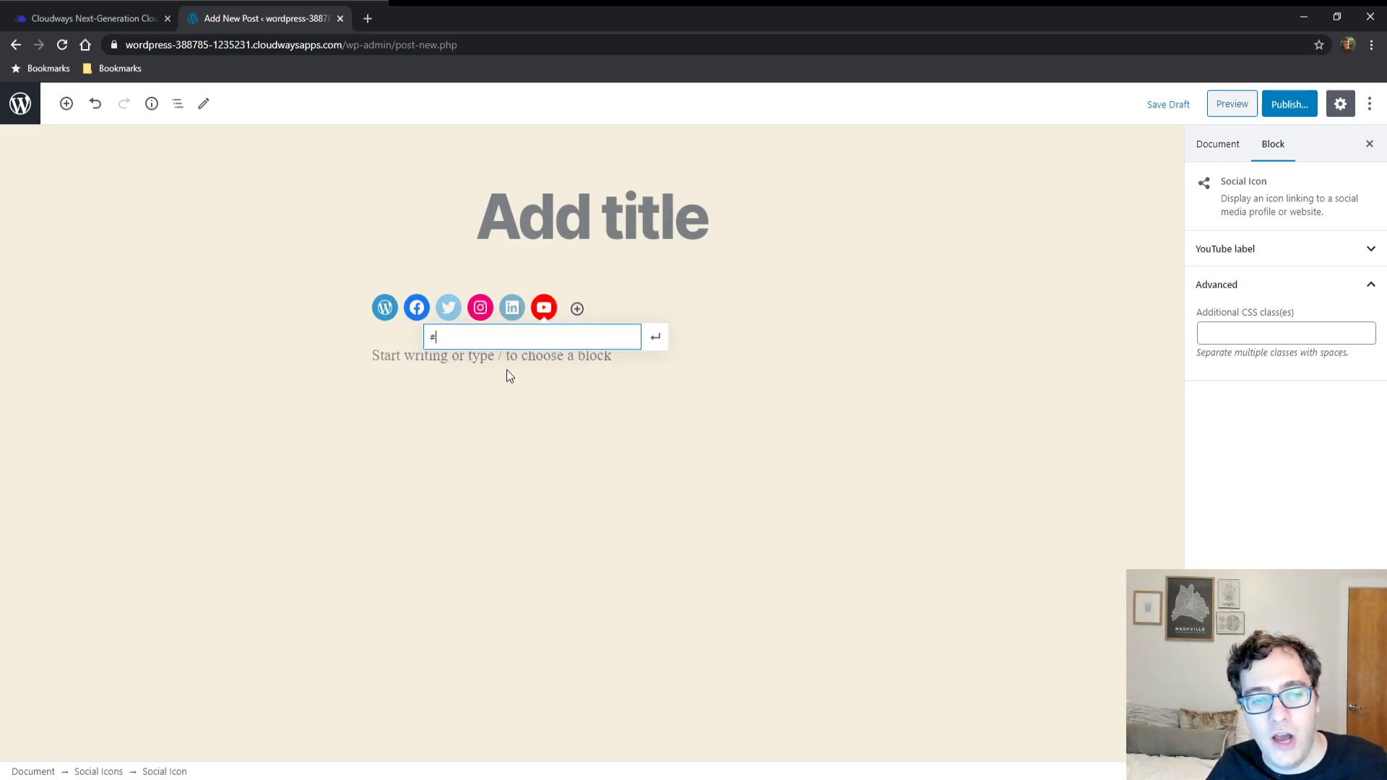
pyautogui.click(509, 375)
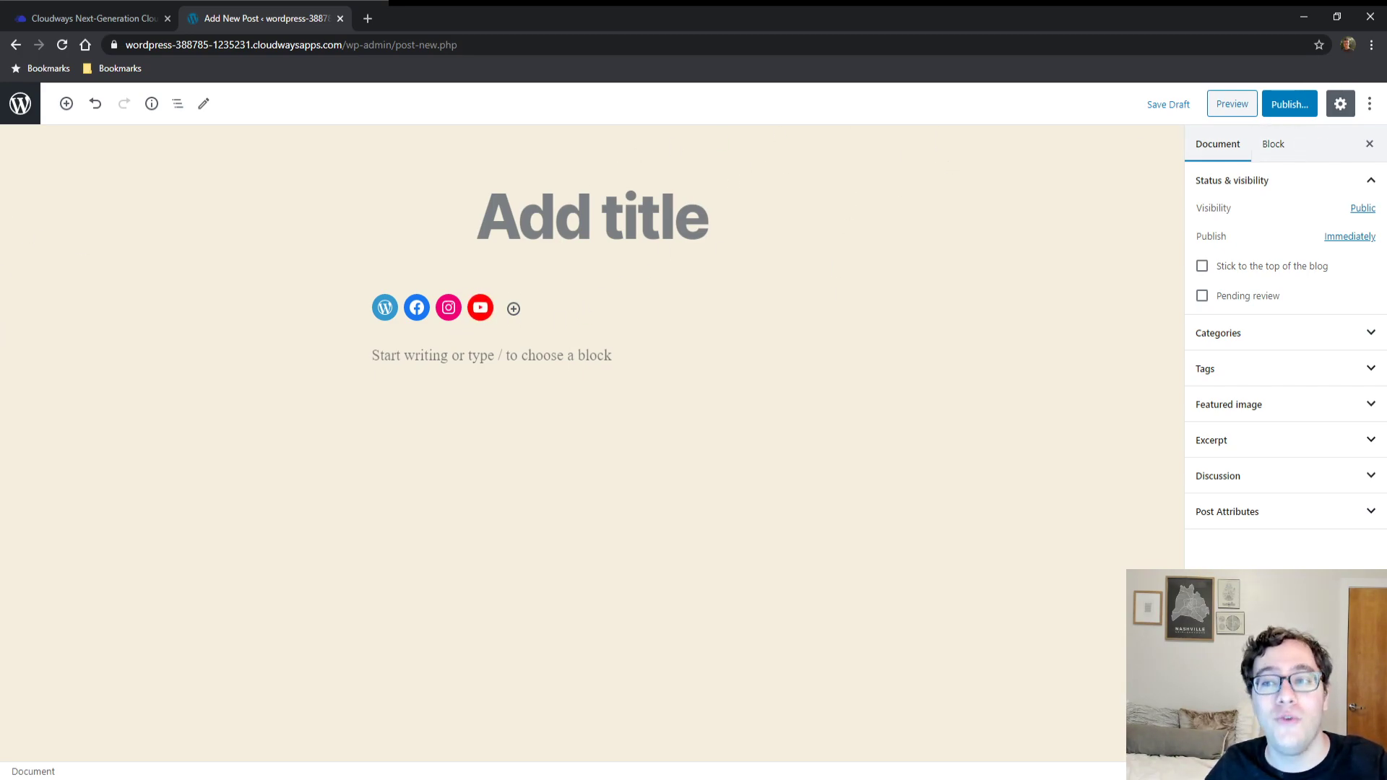
pyautogui.click(1369, 104)
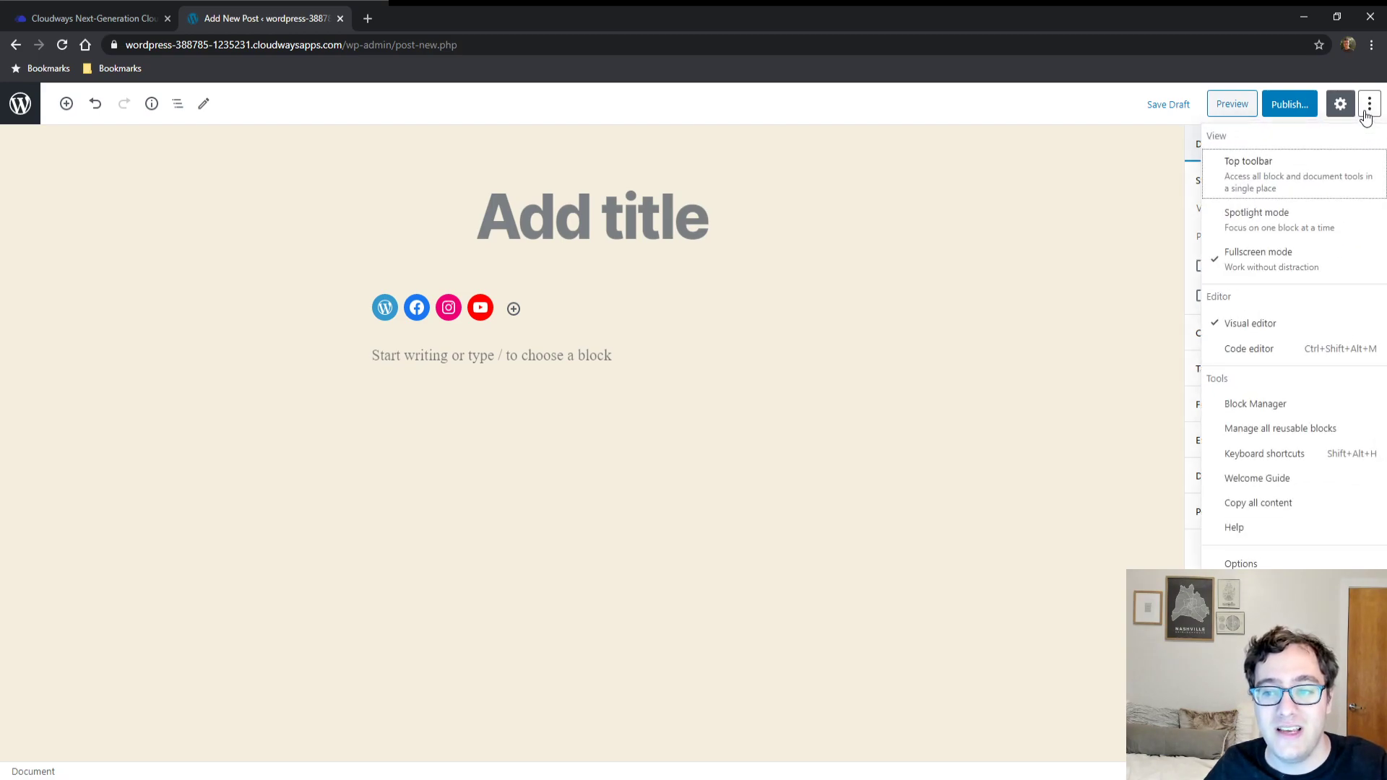
pyautogui.click(1276, 266)
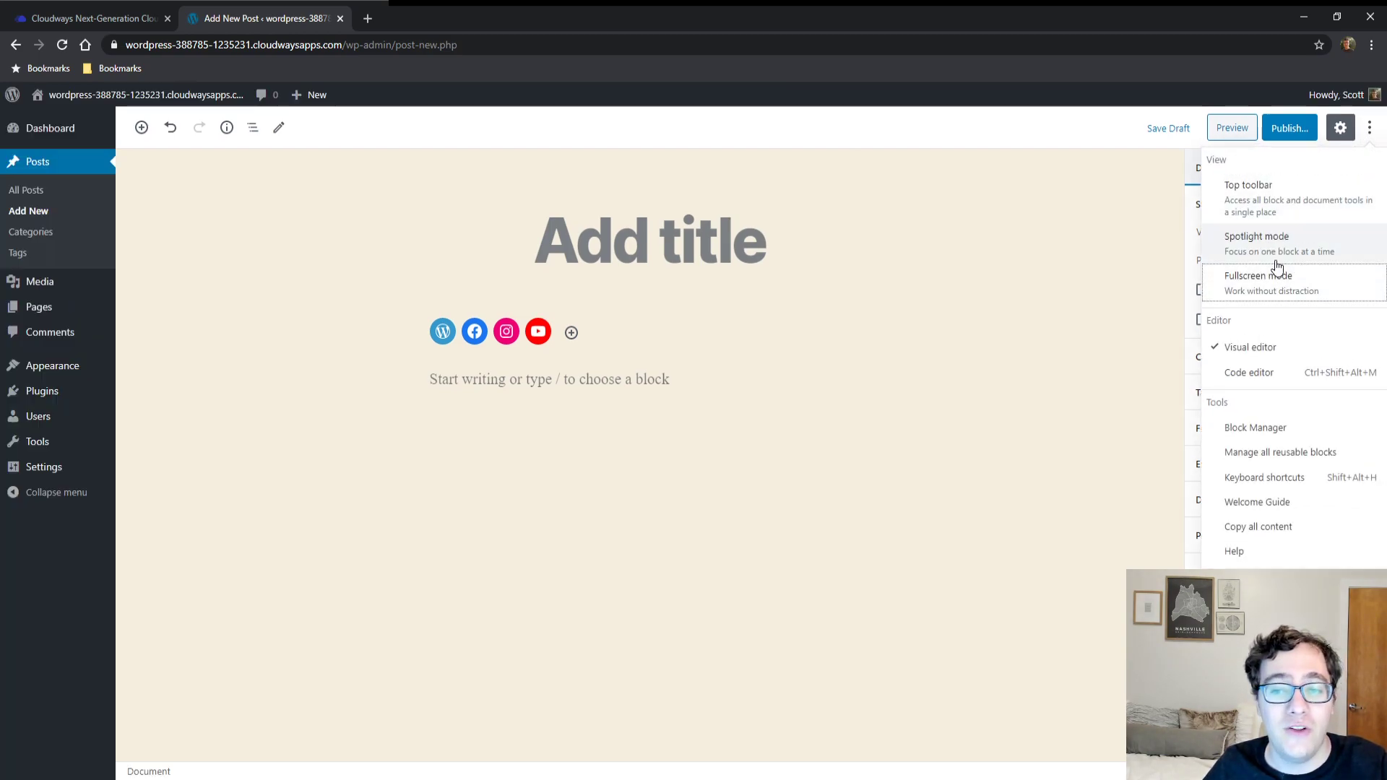
pyautogui.click(909, 137)
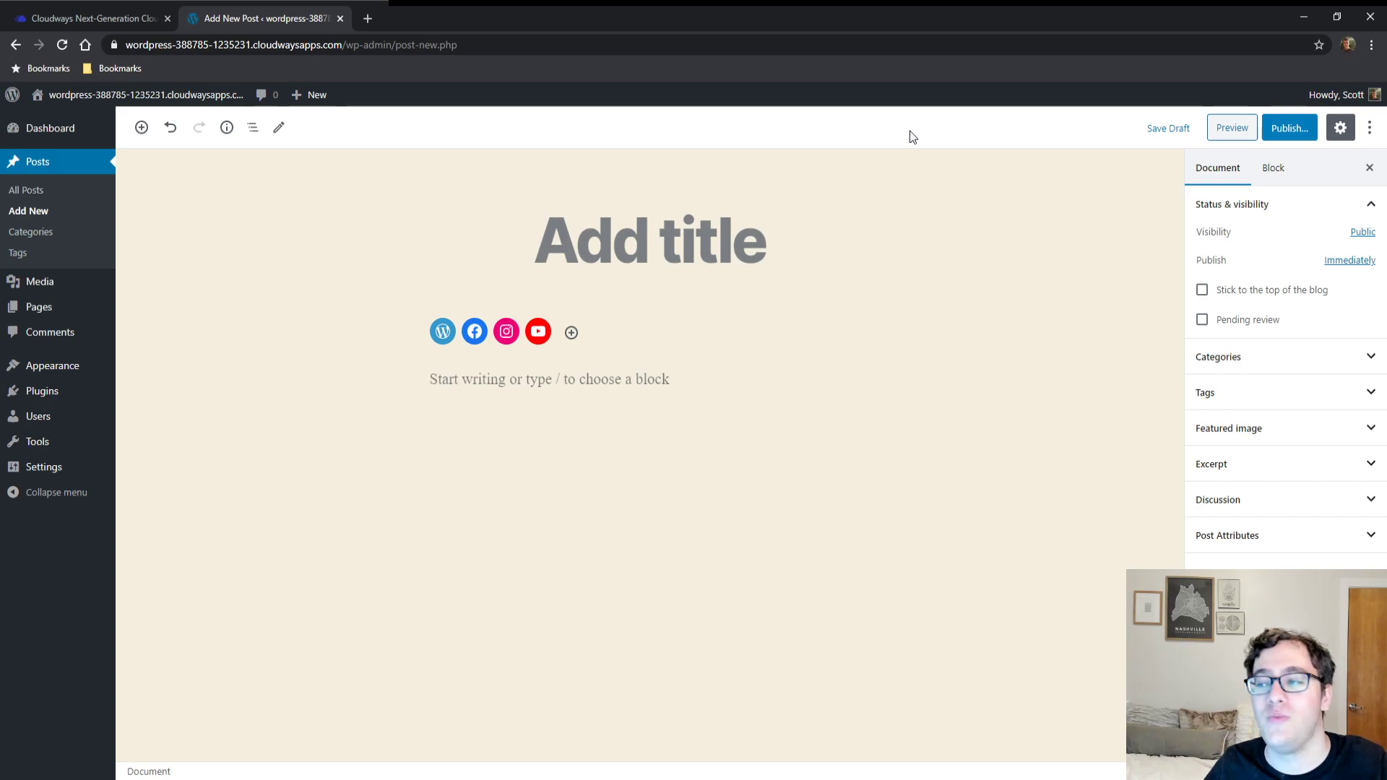
pyautogui.click(556, 381)
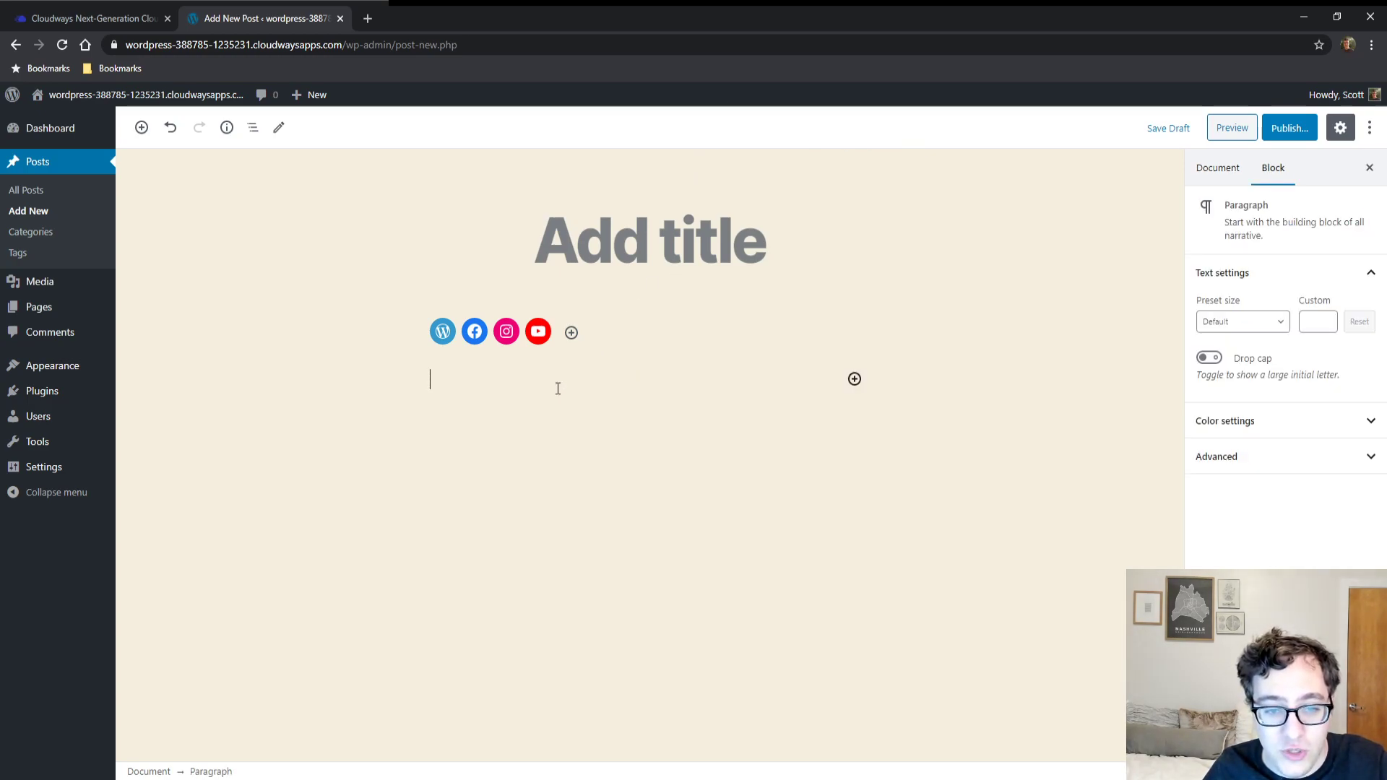
# Insert a Buttons block below the social icons via the inserter search
pyautogui.click(855, 379)
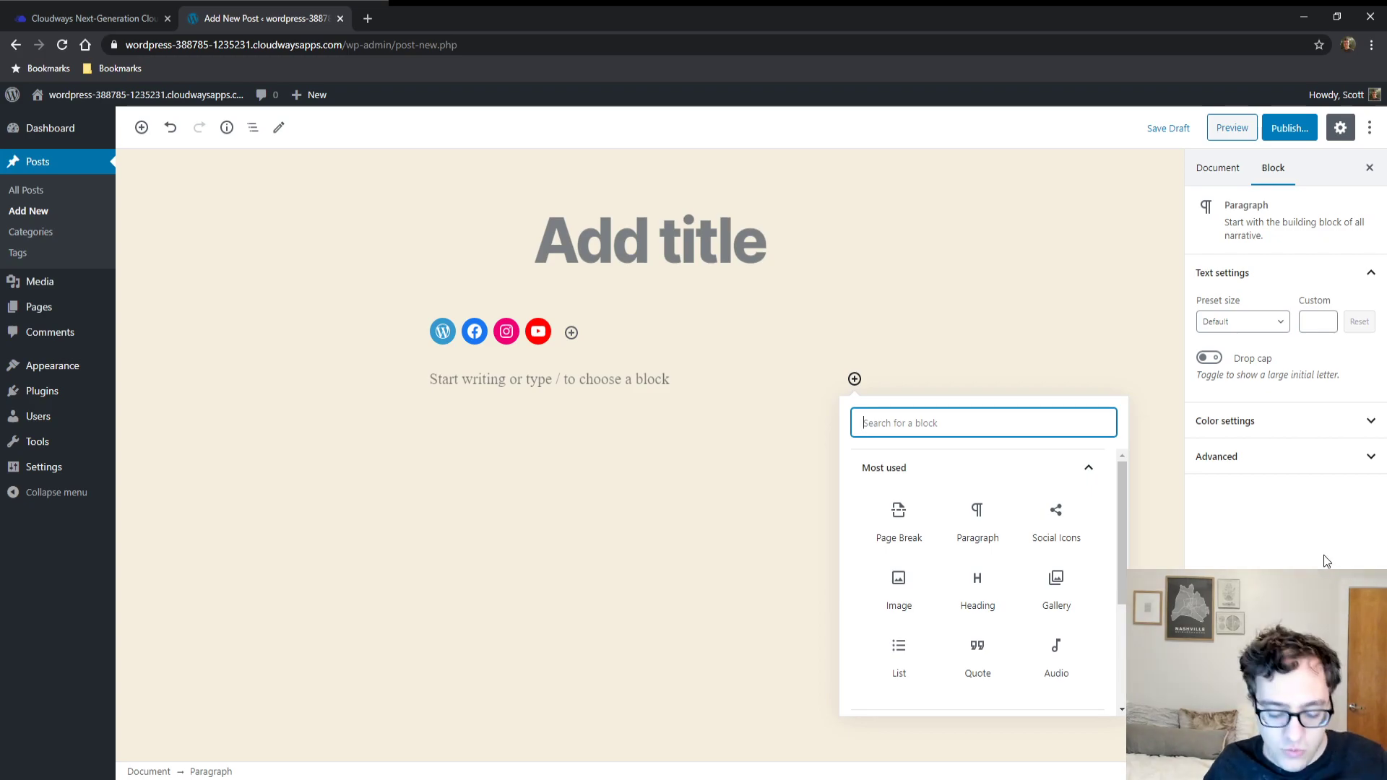
pyautogui.write('buto')
pyautogui.press('BackSpace')
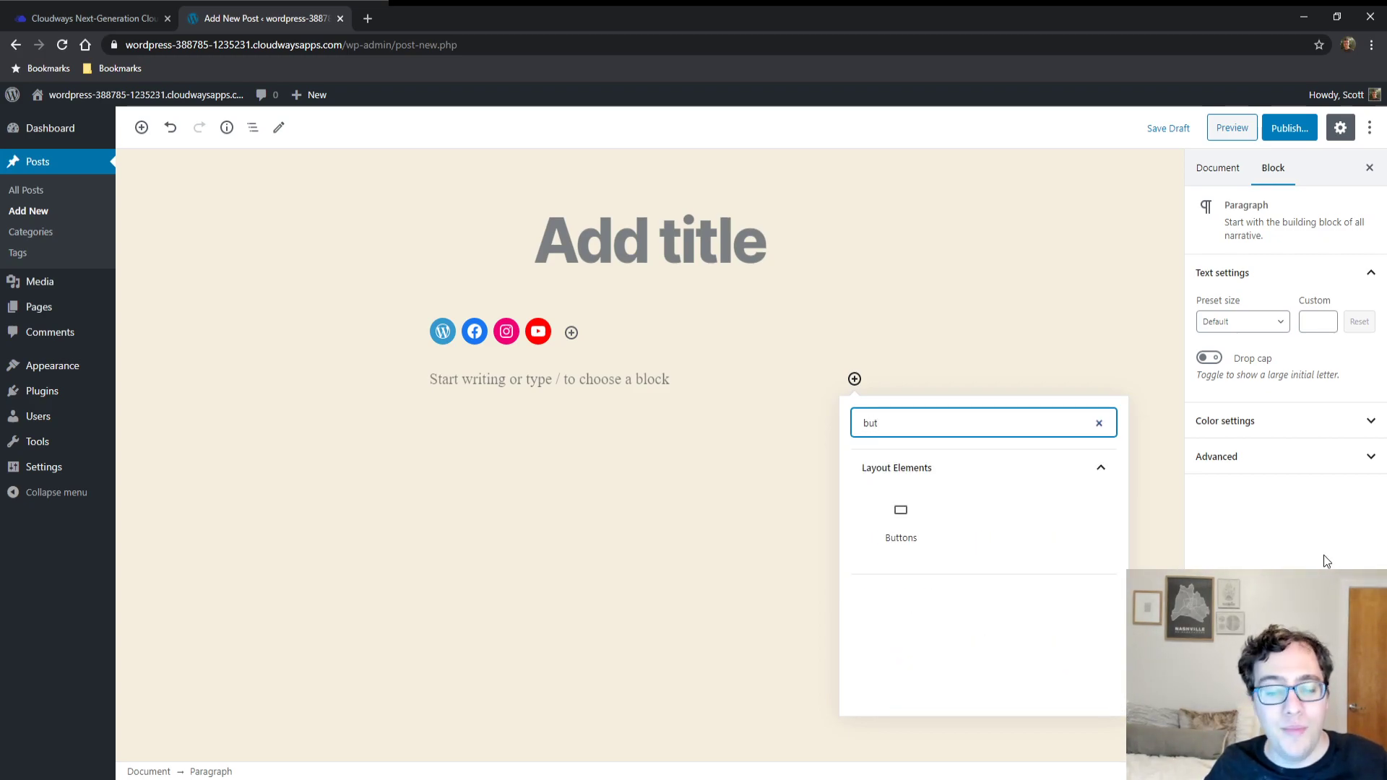
pyautogui.click(877, 546)
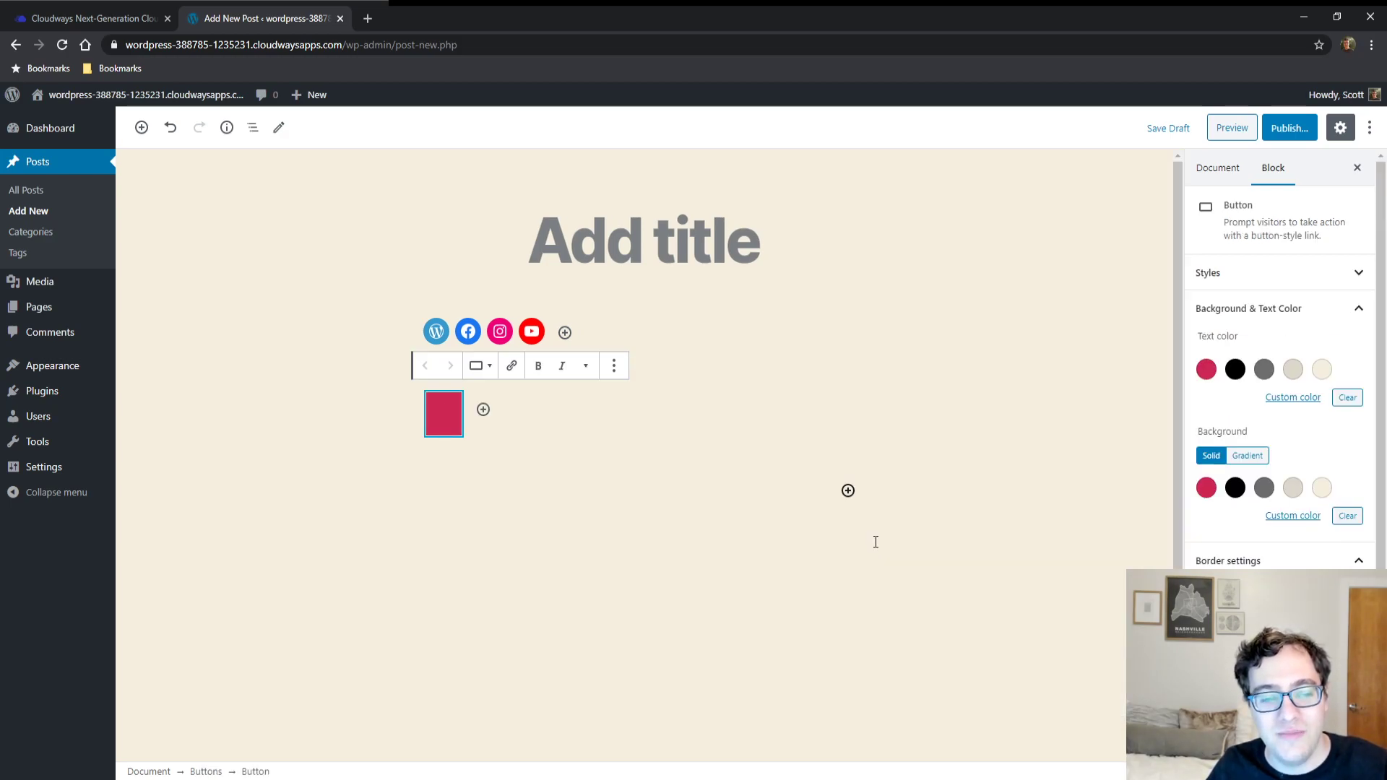
# Set the button's border radius, entering 50 to make it pill-shaped
pyautogui.scroll(-1, 877, 583)
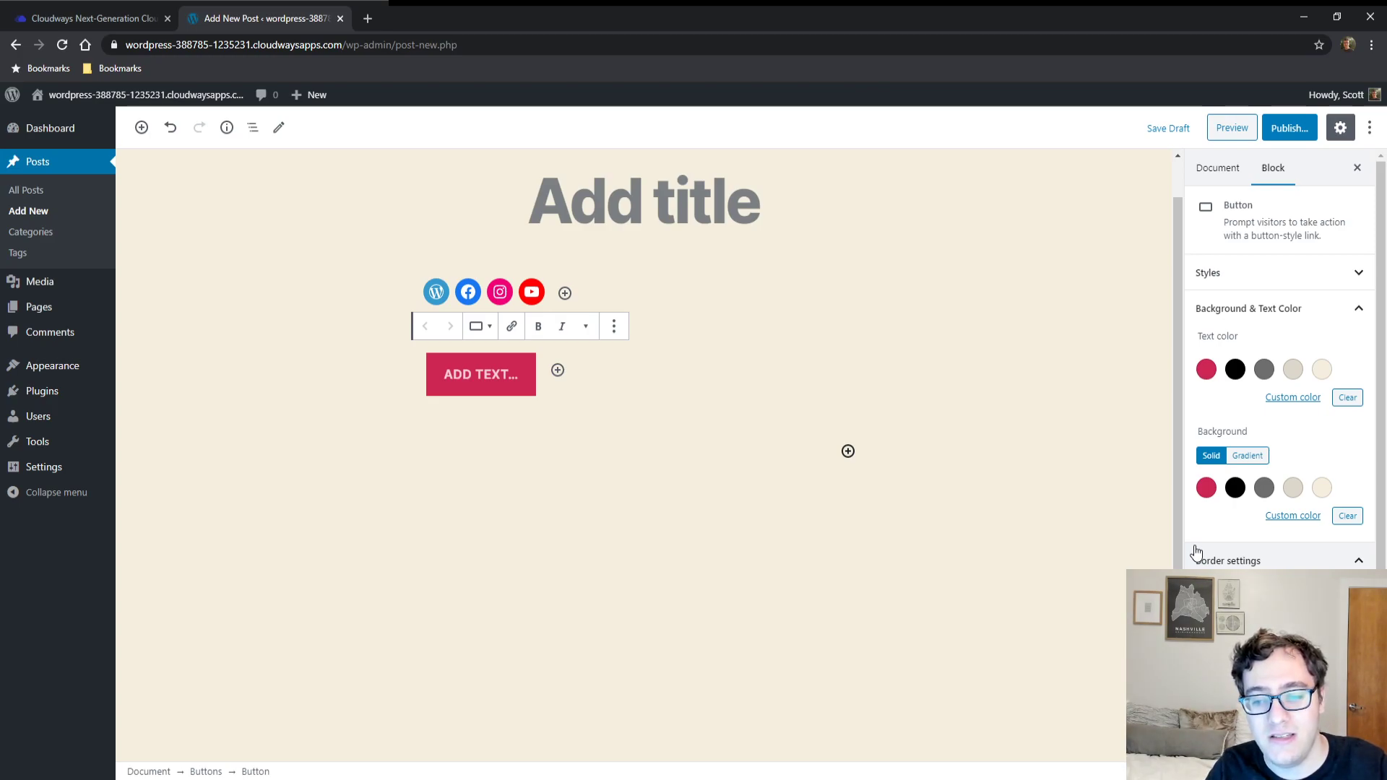
pyautogui.write('50')
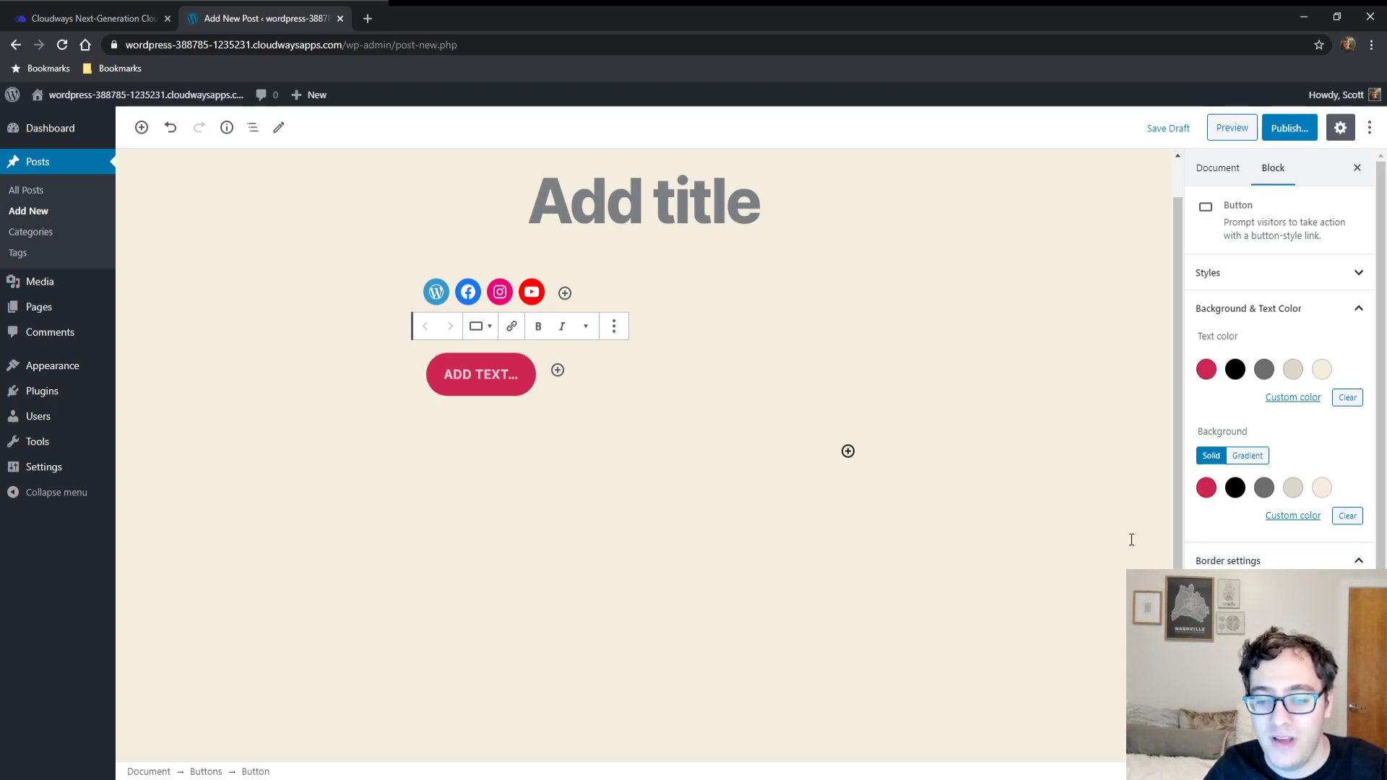
pyautogui.press('BackSpace')
pyautogui.press('BackSpace')
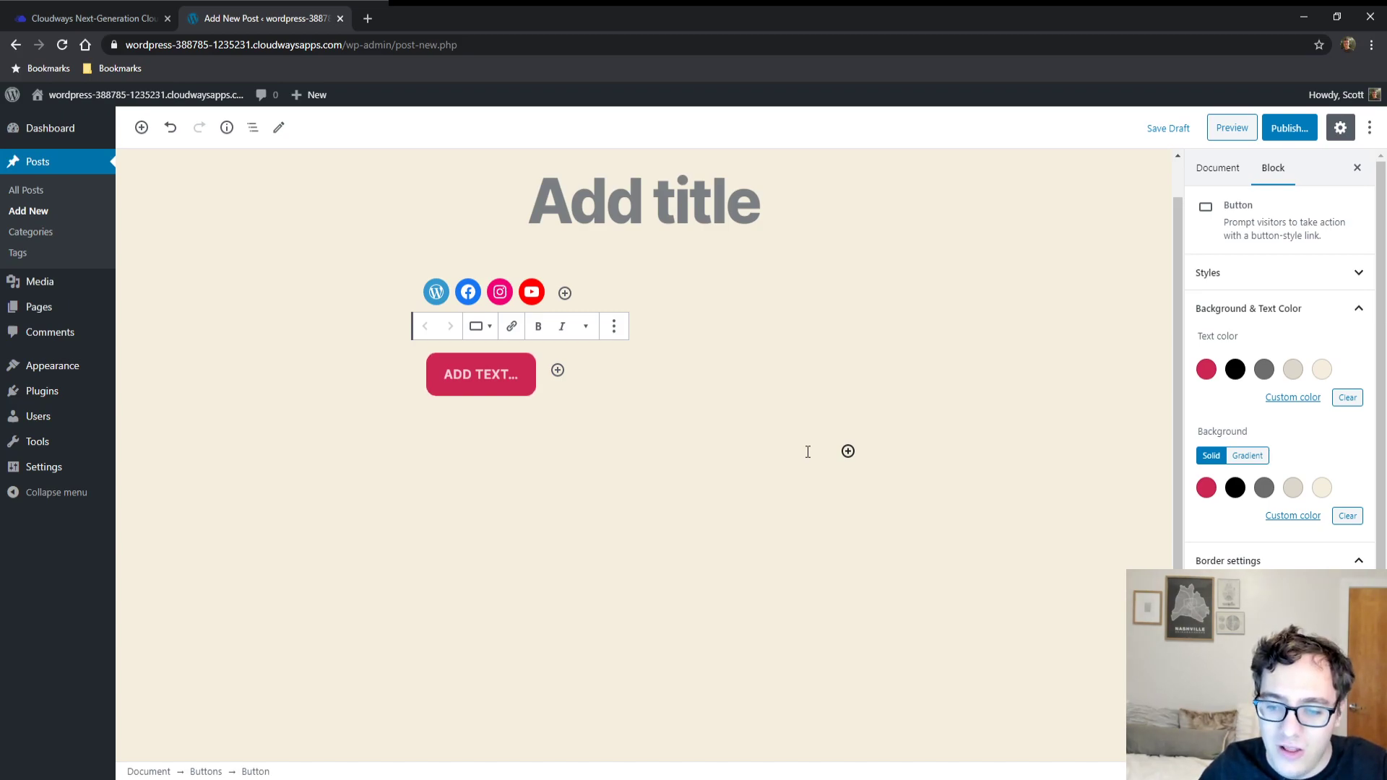
pyautogui.write('0')
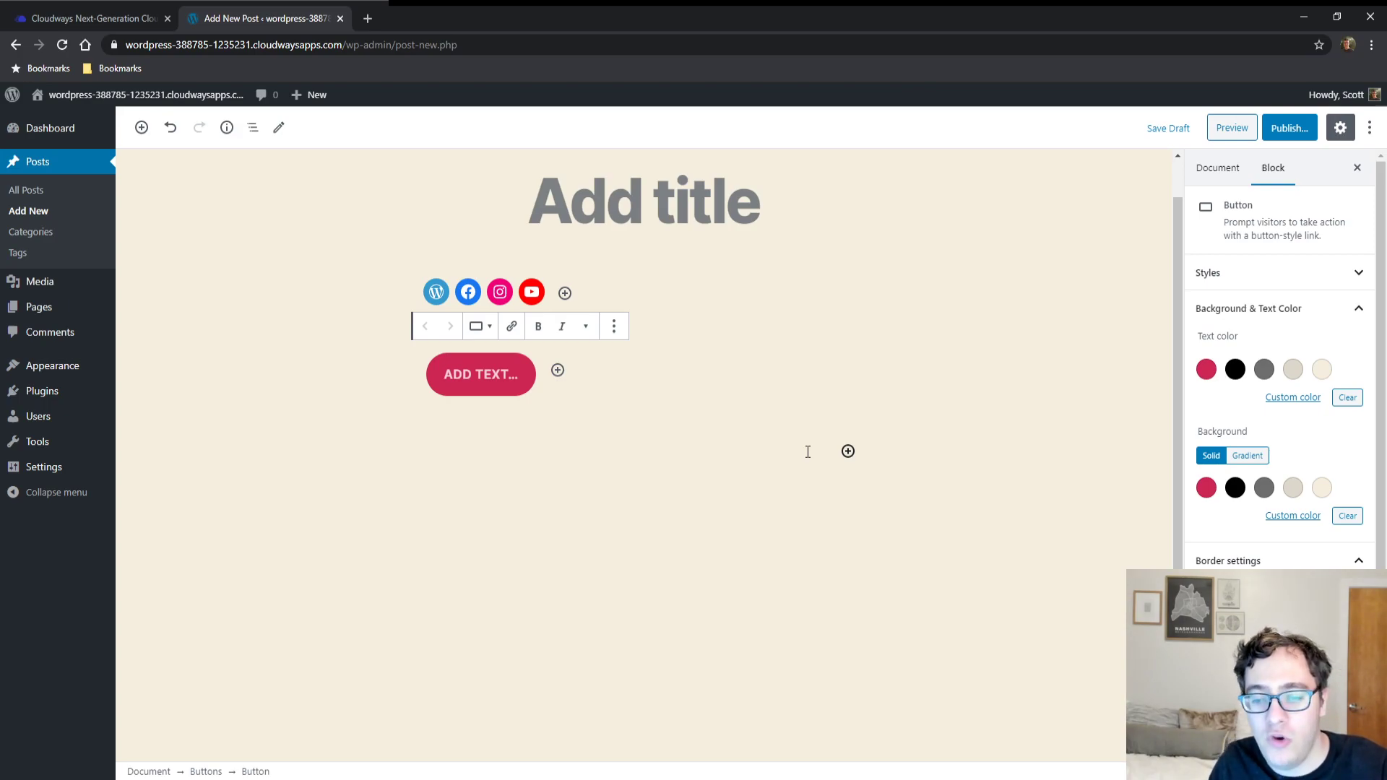
pyautogui.press('BackSpace')
pyautogui.press('BackSpace')
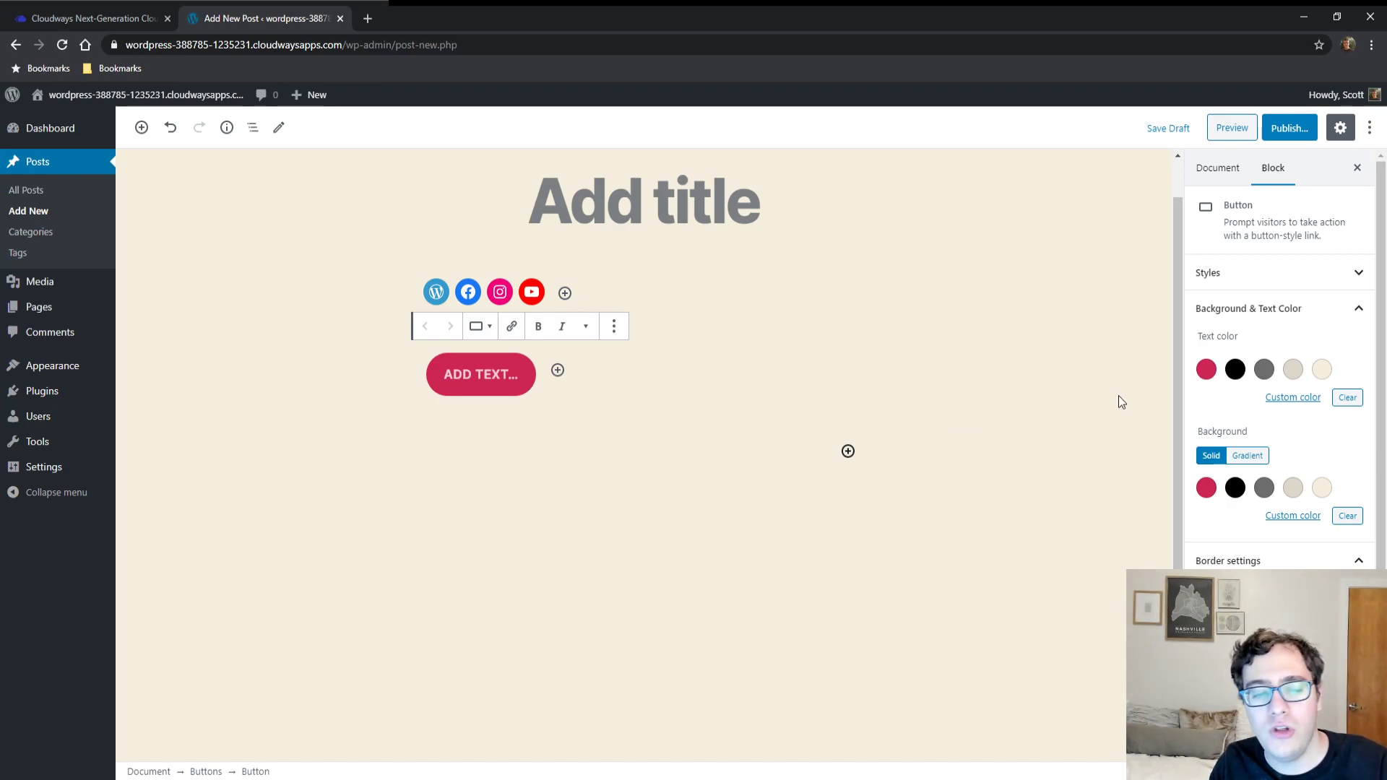
# Switch the button background to Gradient and try several preset gradient swatches
pyautogui.click(1248, 456)
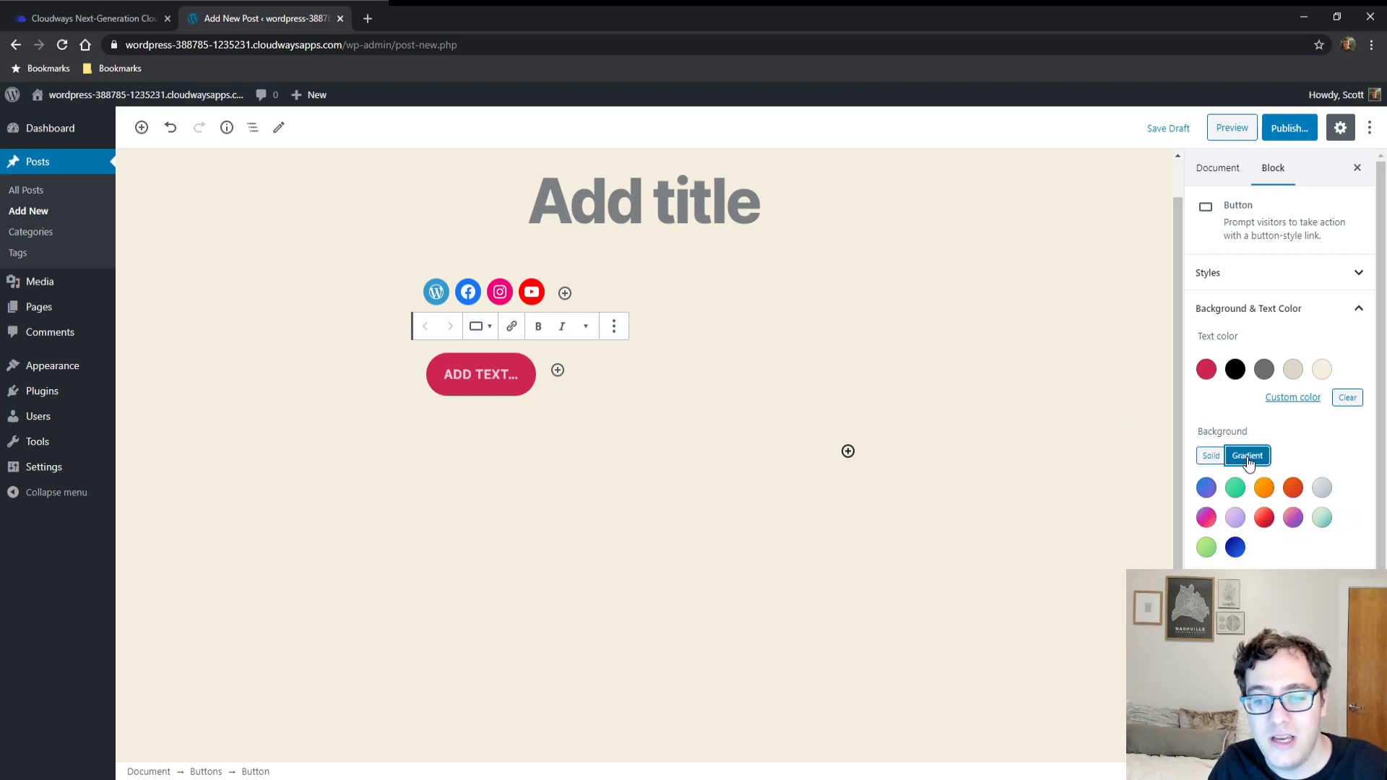
pyautogui.click(1216, 518)
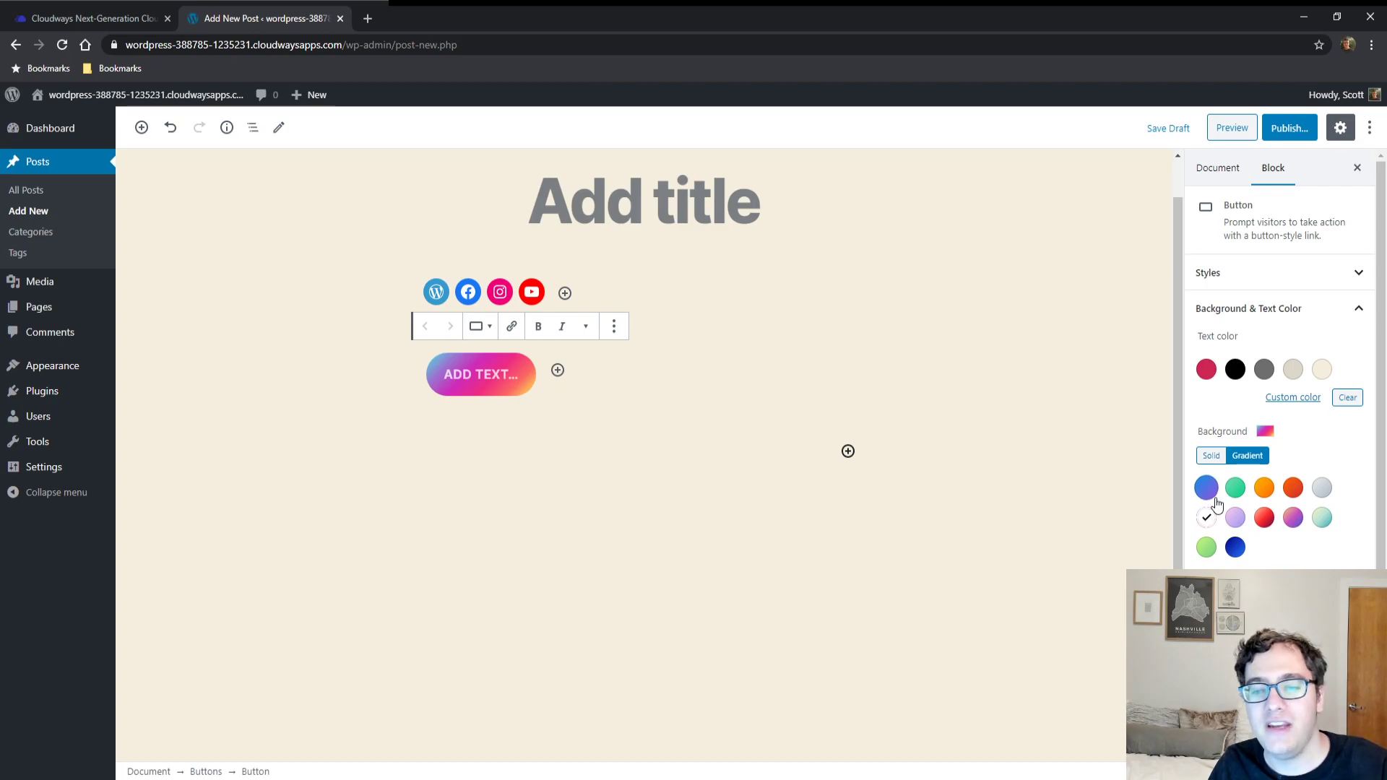
pyautogui.click(1262, 492)
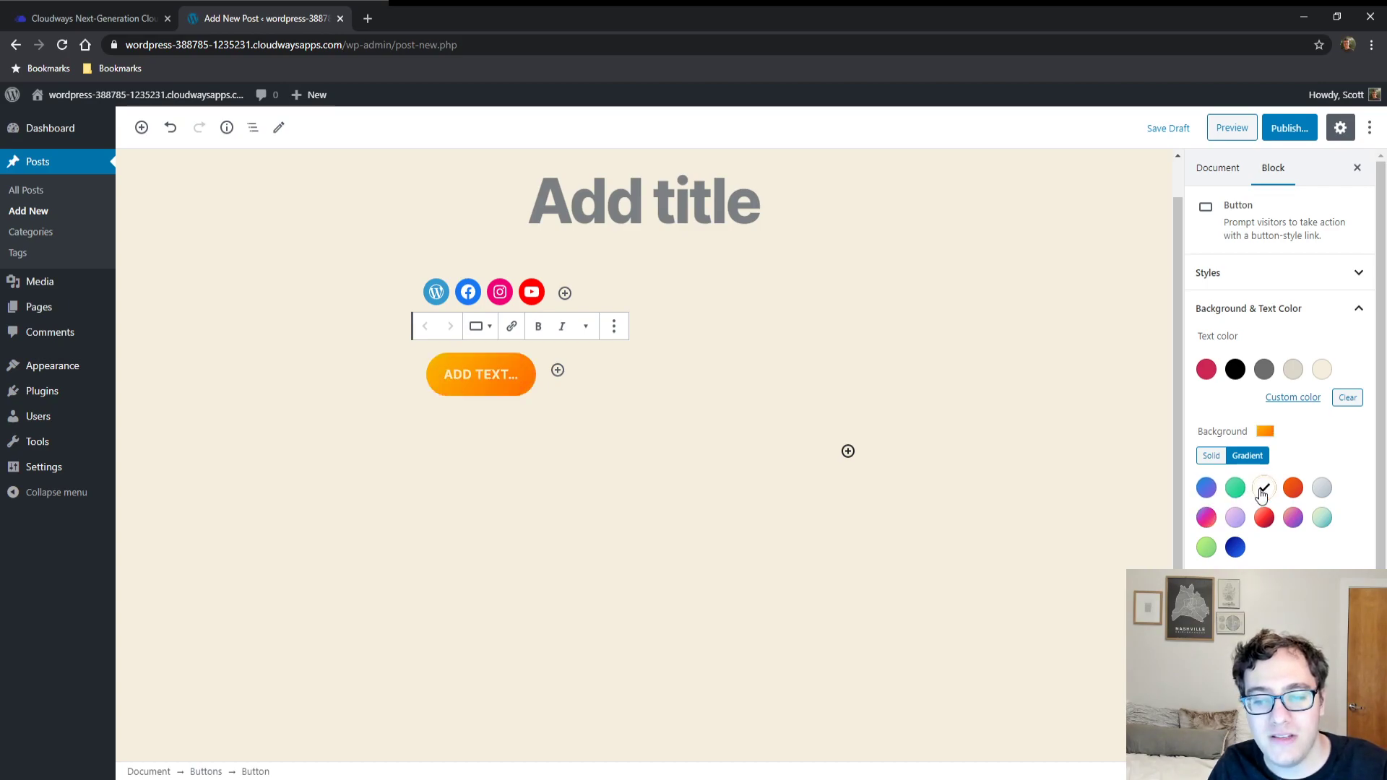
pyautogui.click(1293, 518)
pyautogui.click(1320, 519)
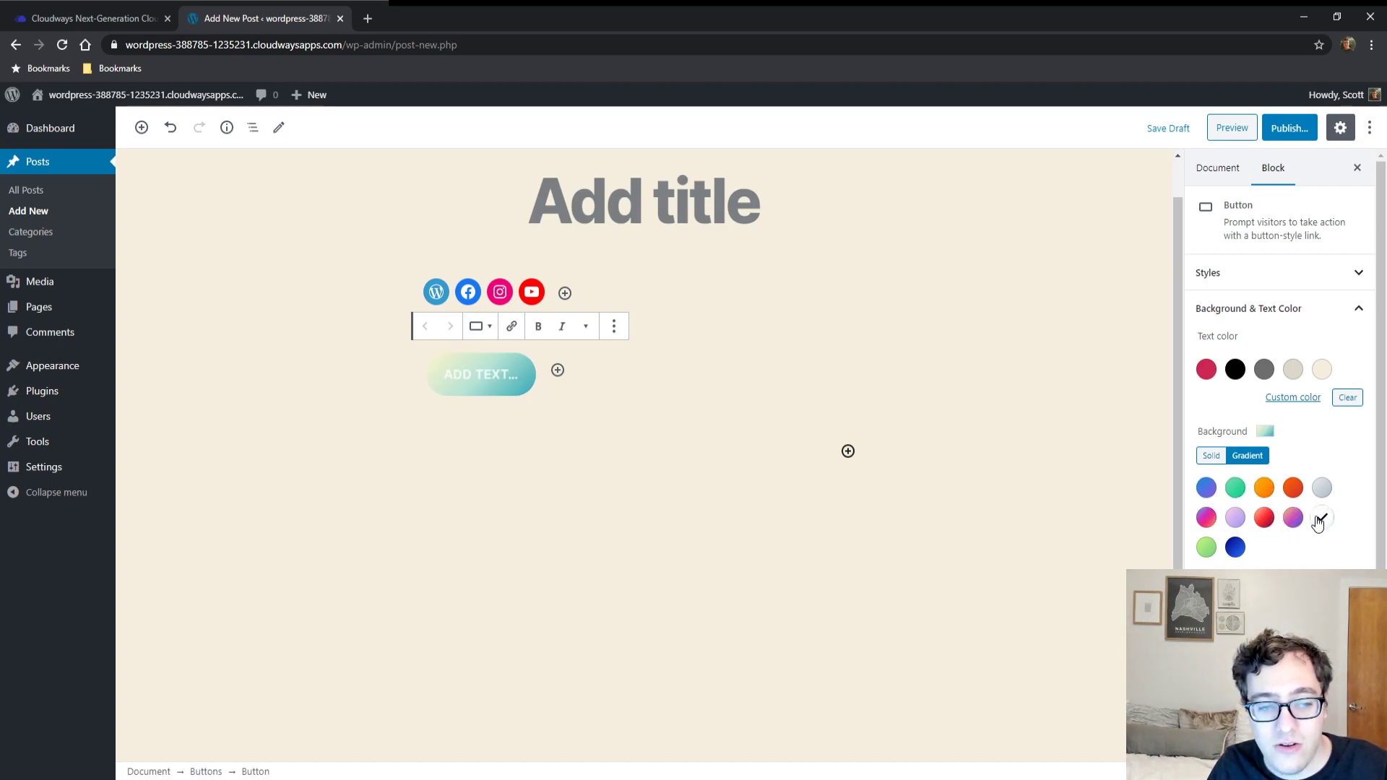
pyautogui.click(1293, 517)
pyautogui.click(1236, 547)
pyautogui.click(1206, 547)
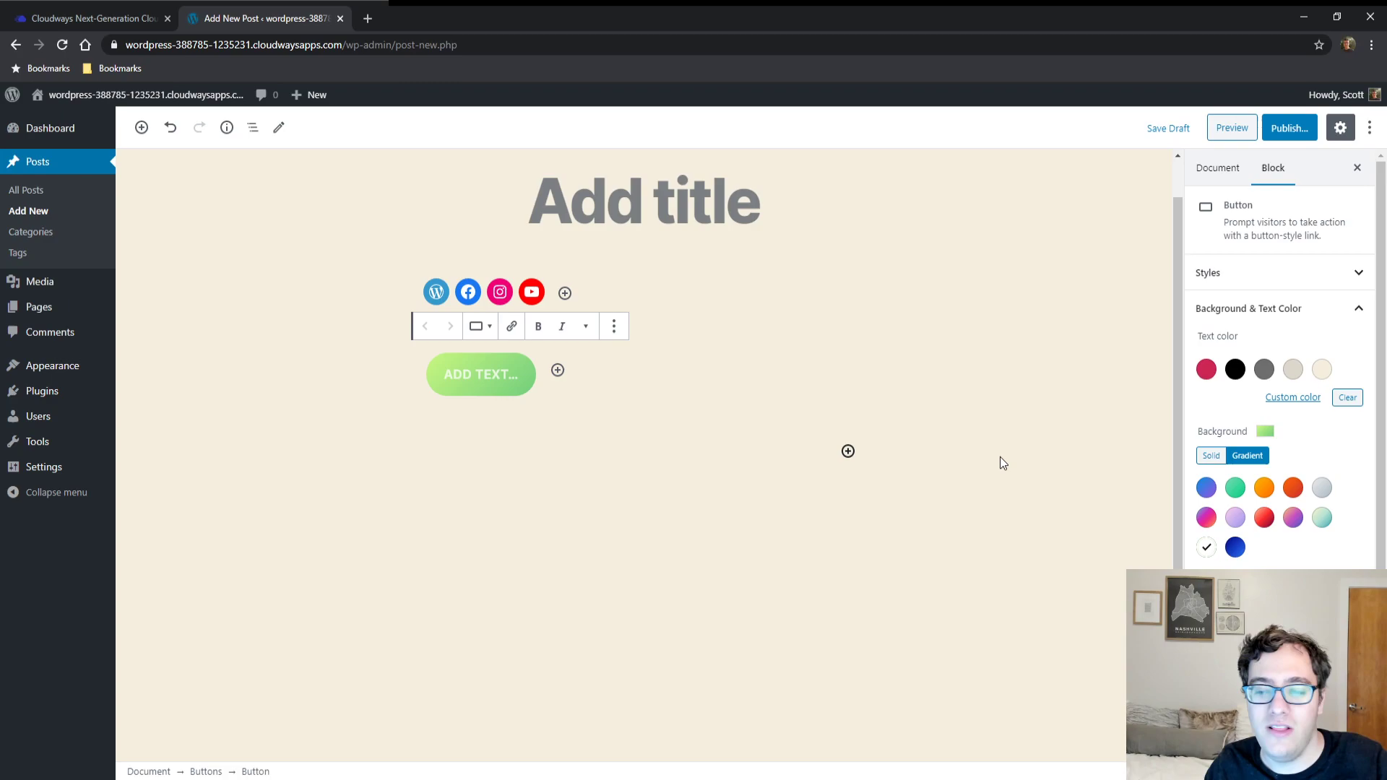
# Compare more gradient presets and settle on the pink-orange gradient
pyautogui.click(1293, 518)
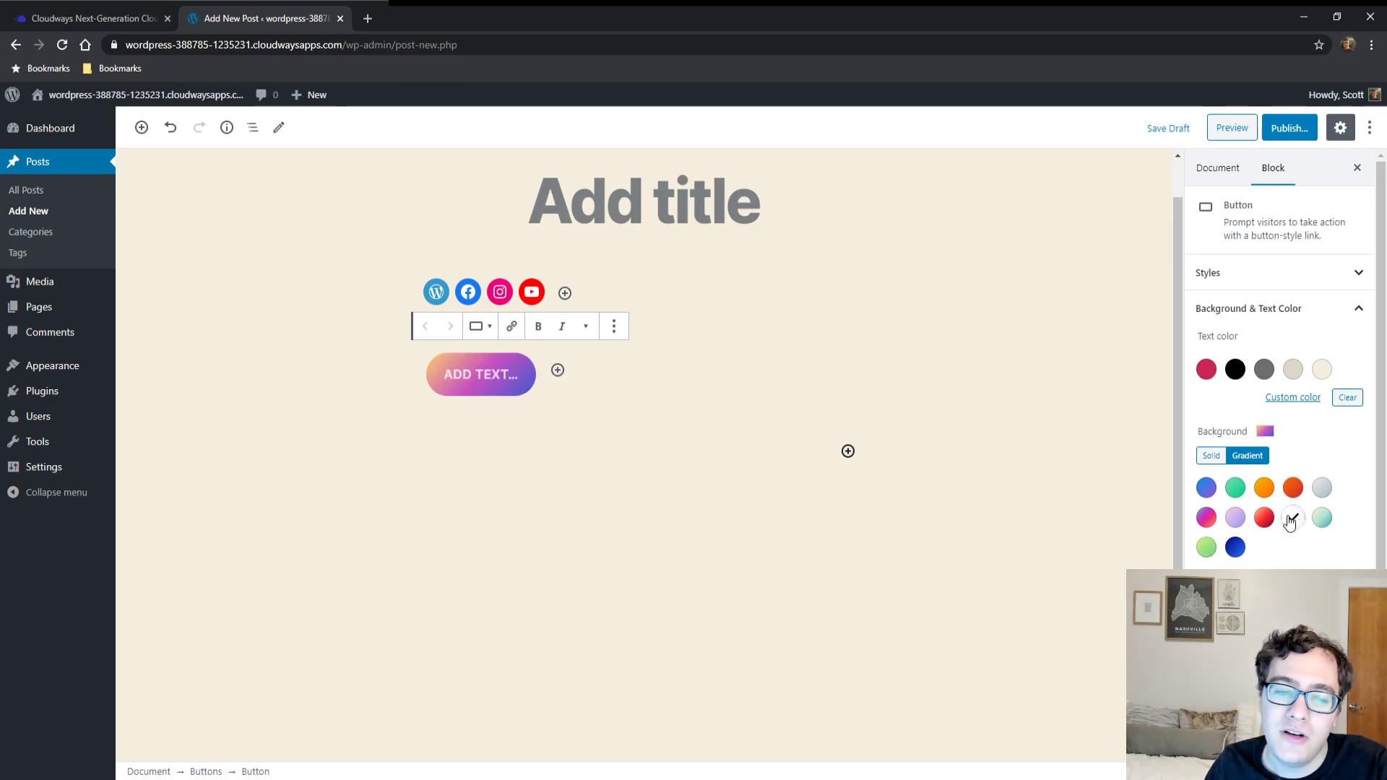
pyautogui.click(1235, 489)
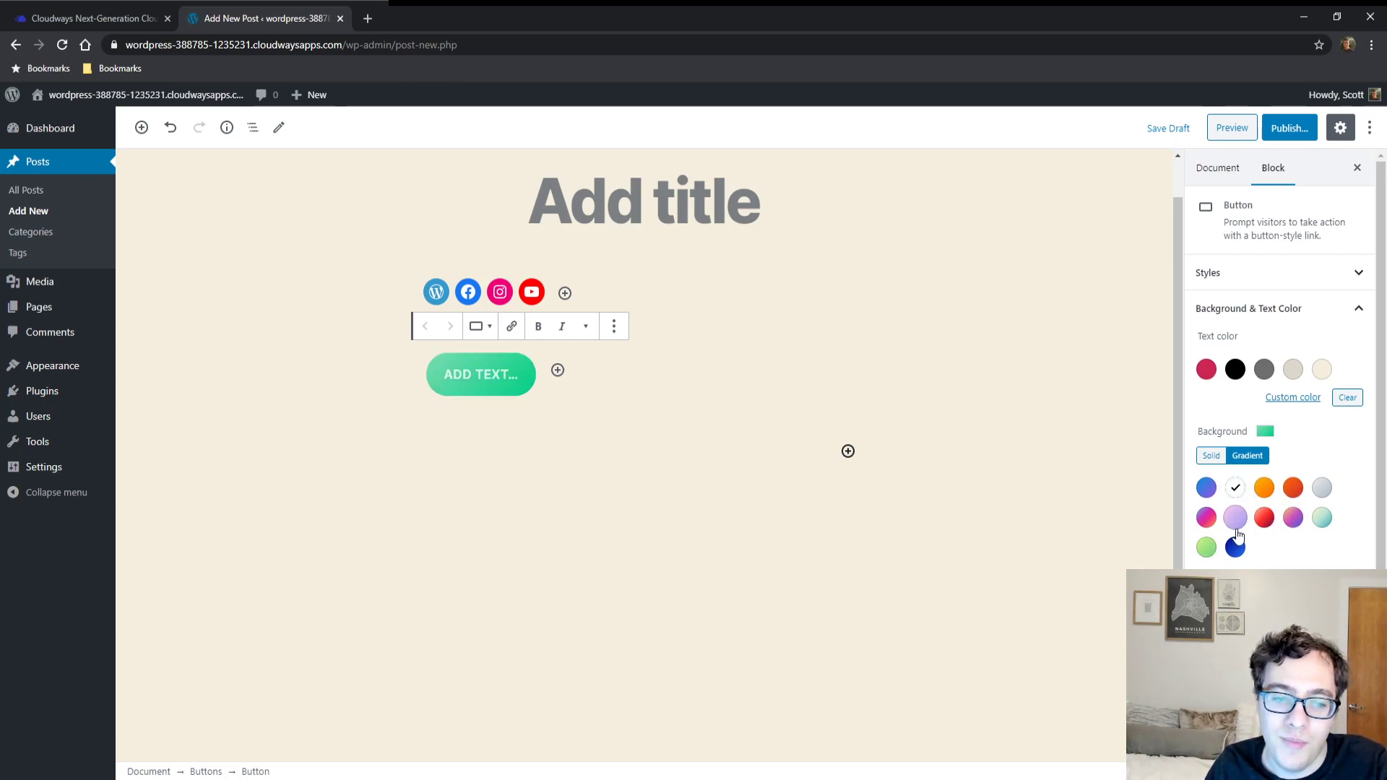
pyautogui.click(1206, 547)
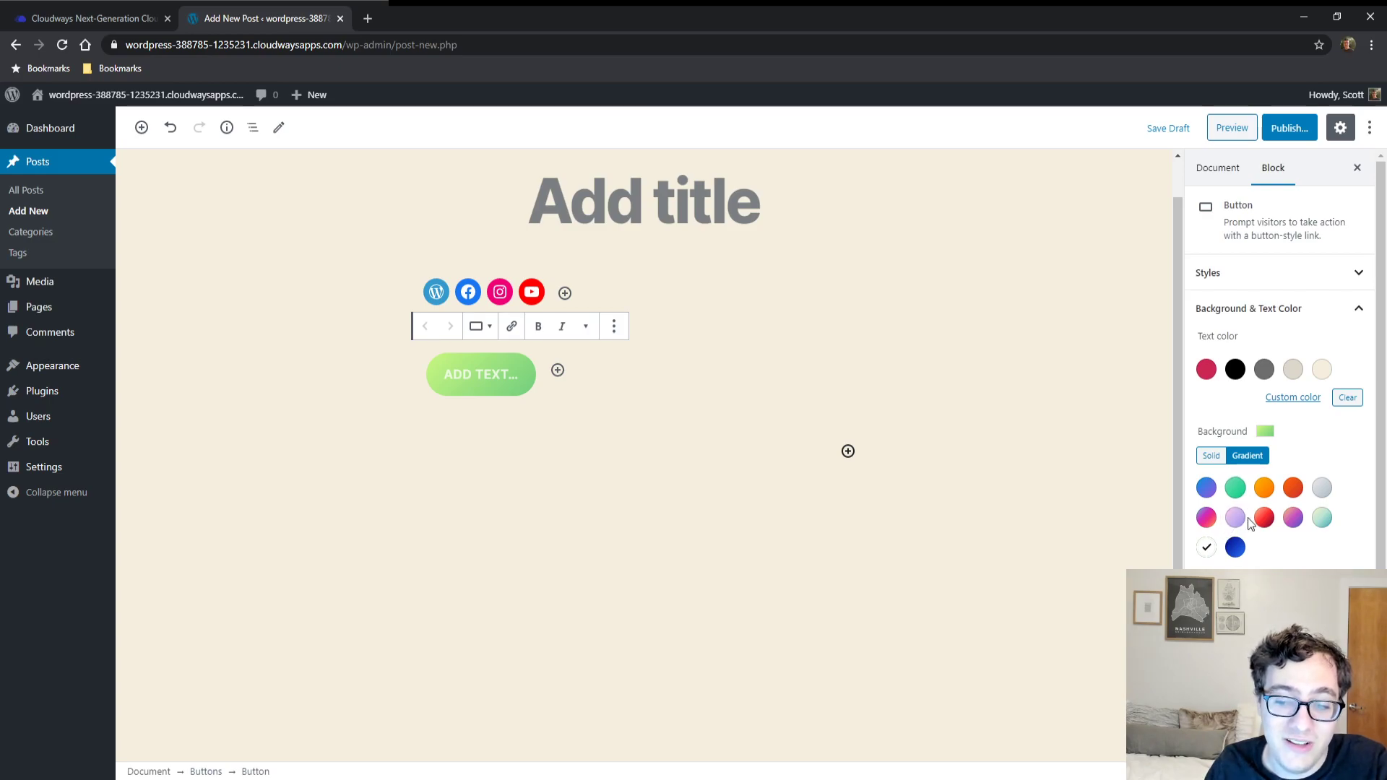
pyautogui.click(1236, 547)
pyautogui.click(1207, 490)
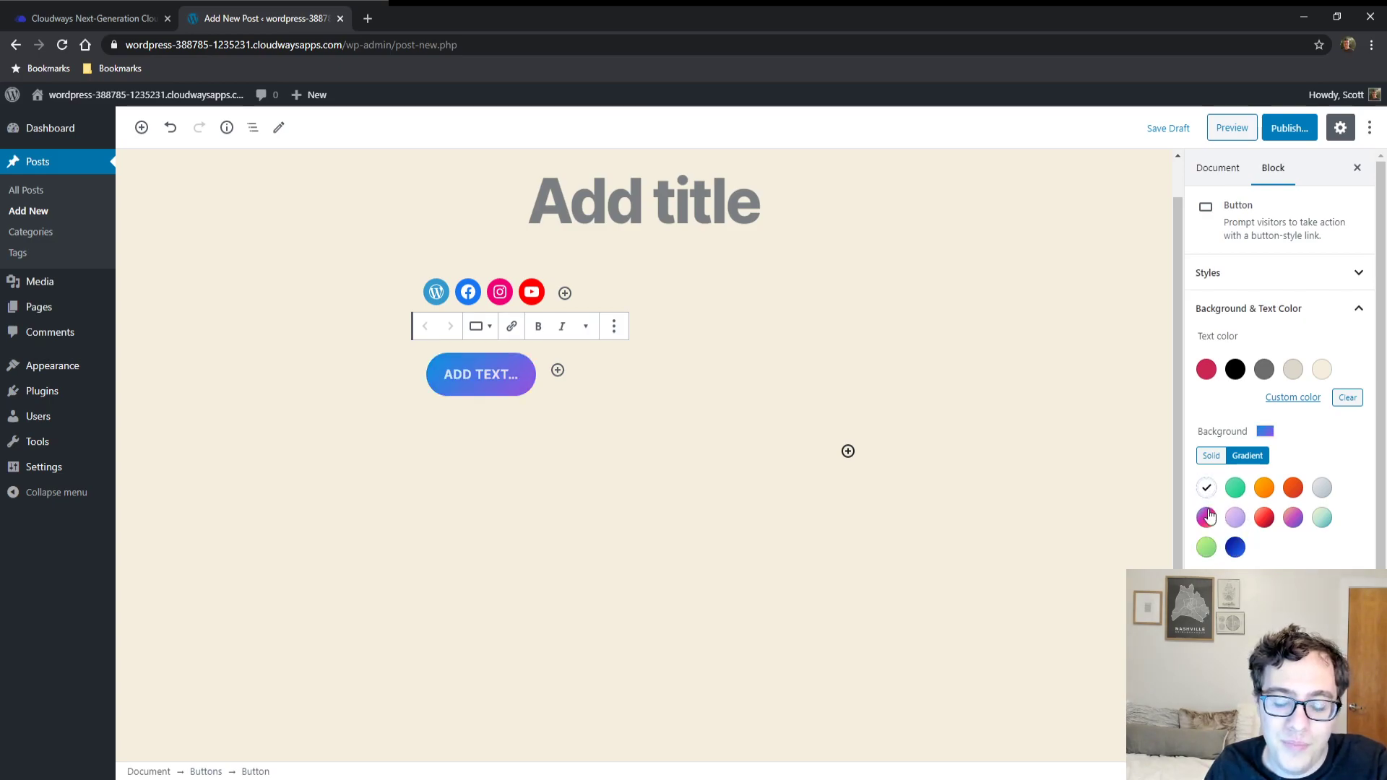
pyautogui.click(1206, 517)
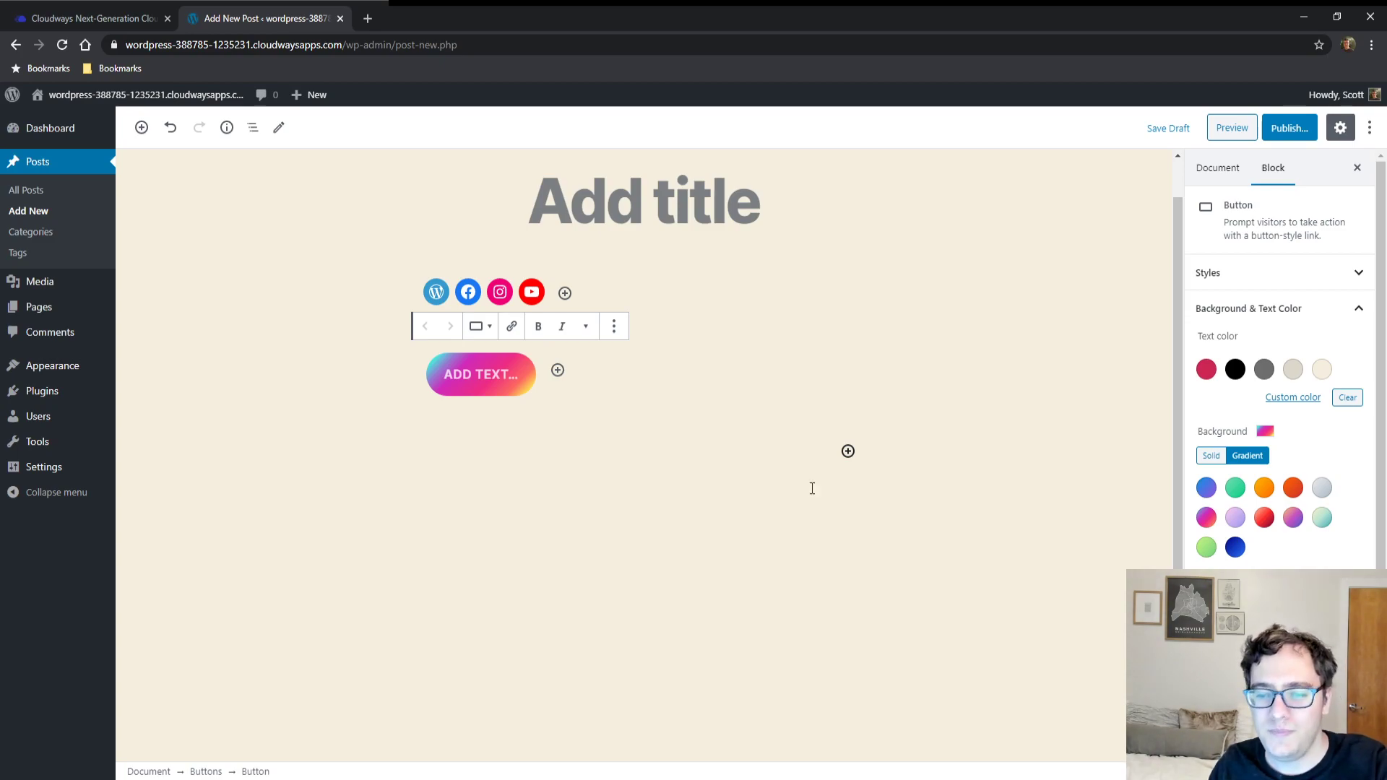
# Shift the gradient's custom colour to a lighter blue in the colour picker
pyautogui.click(1293, 398)
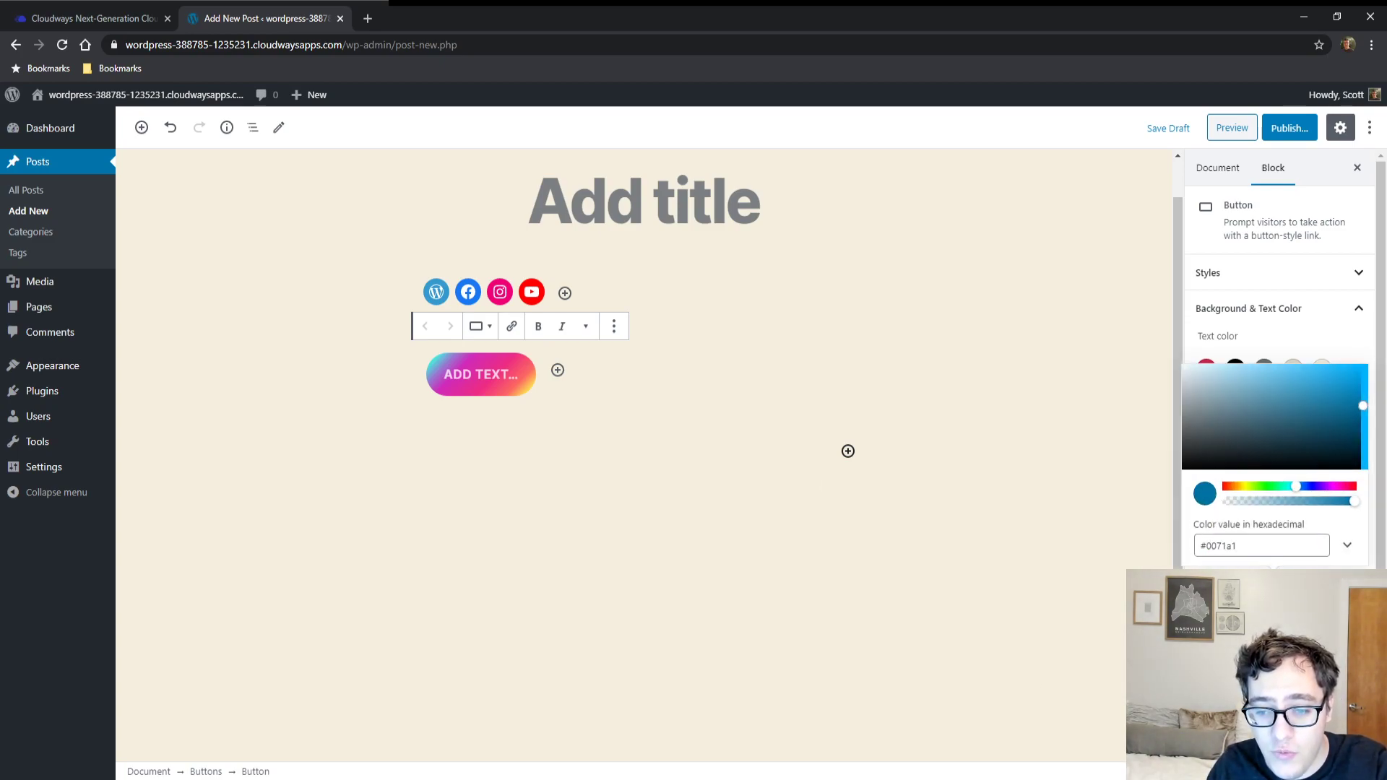
pyautogui.moveTo(1351, 401); pyautogui.dragTo(1335, 390)
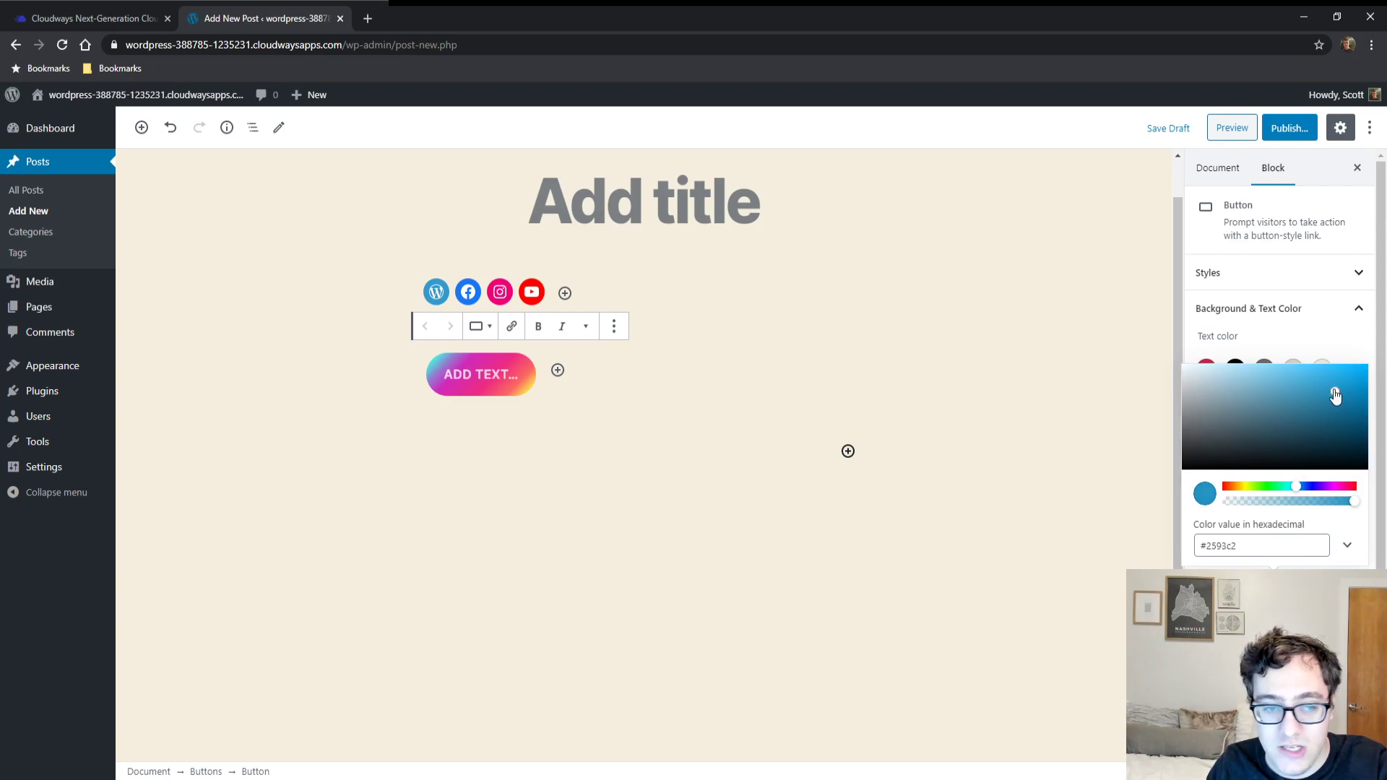
pyautogui.click(1370, 474)
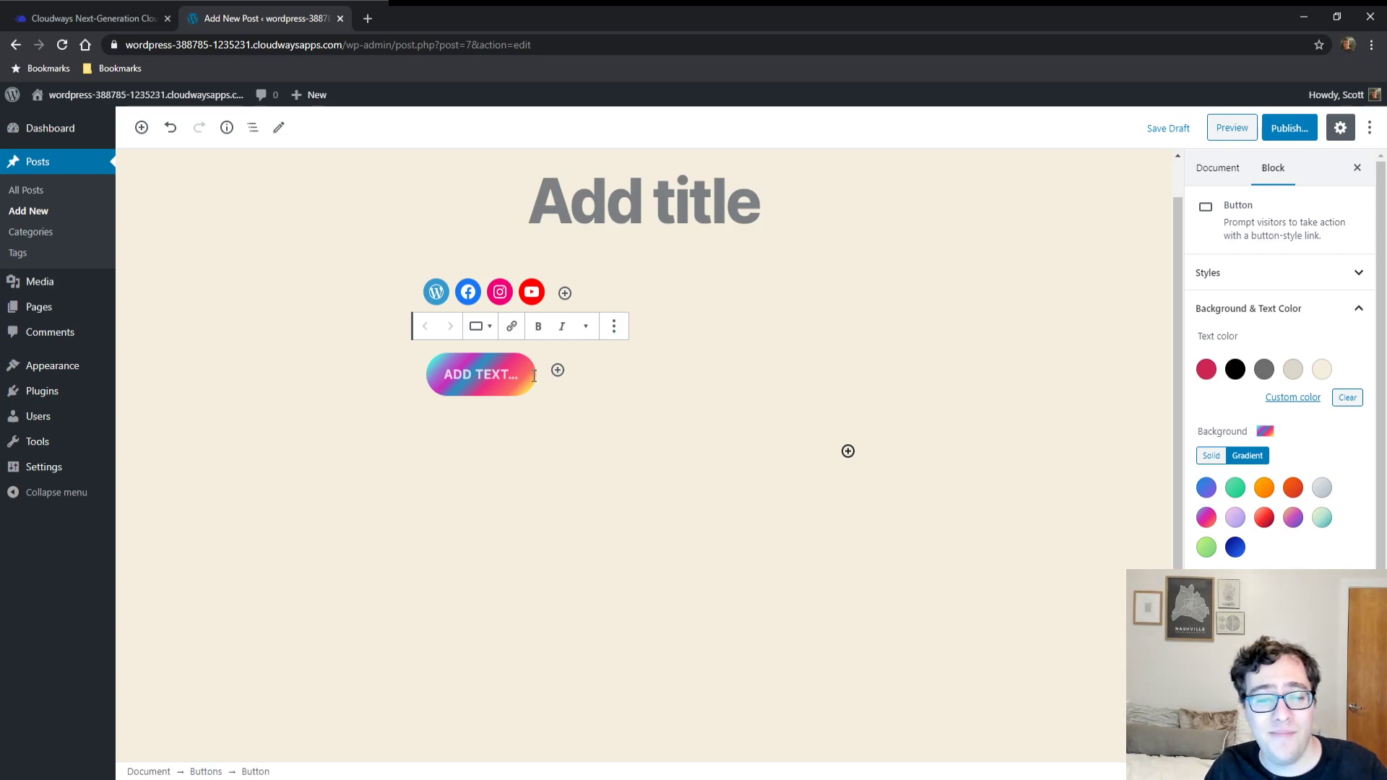
pyautogui.click(558, 370)
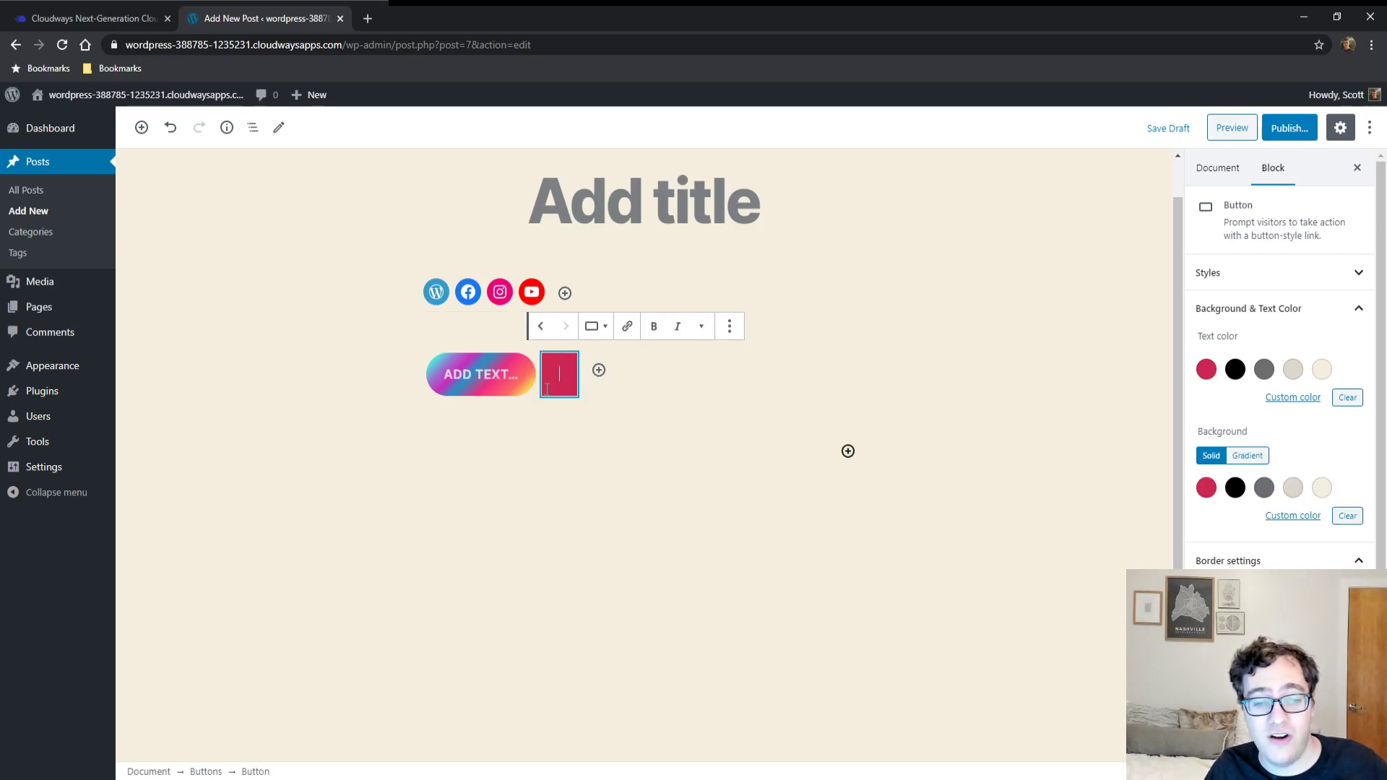
pyautogui.write('dfgdfg')
pyautogui.click(651, 372)
pyautogui.write('dfgdgdfg')
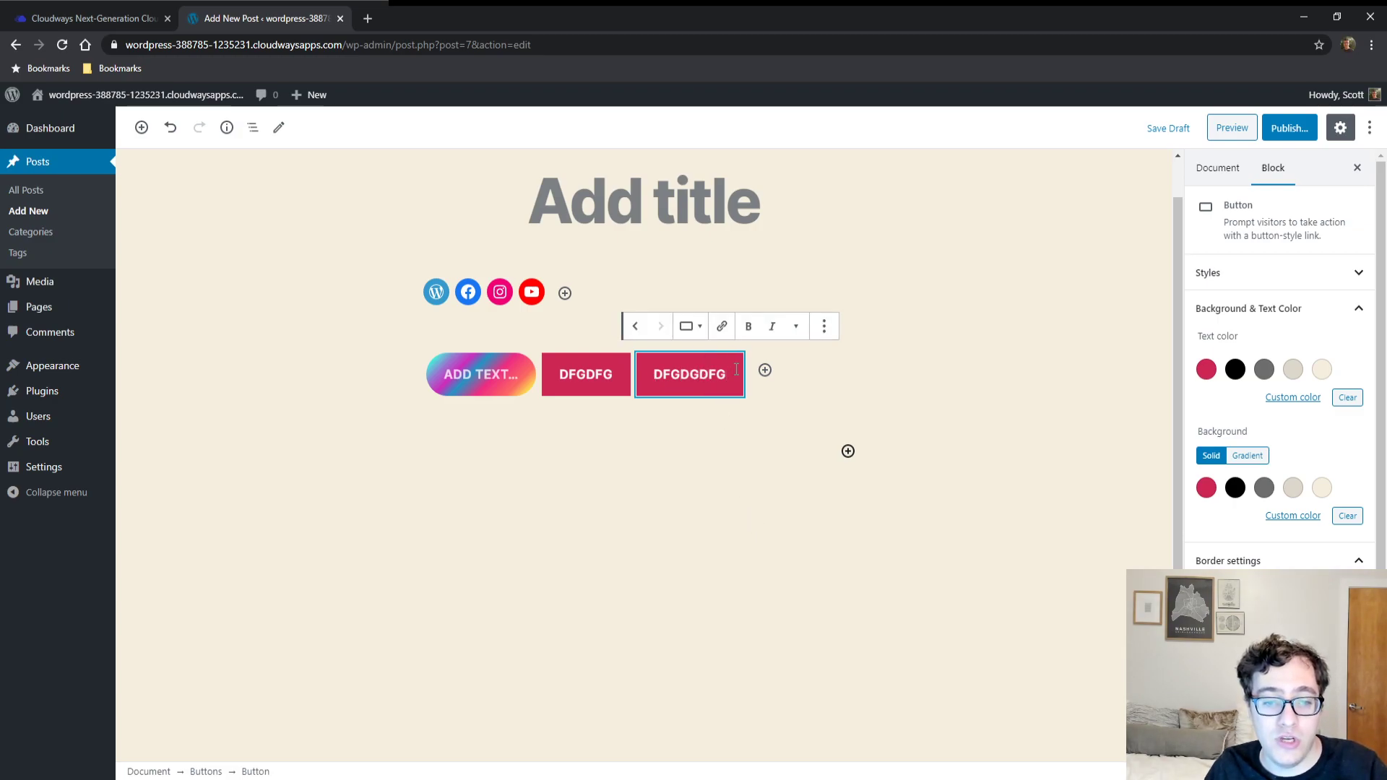
pyautogui.click(820, 334)
pyautogui.click(839, 483)
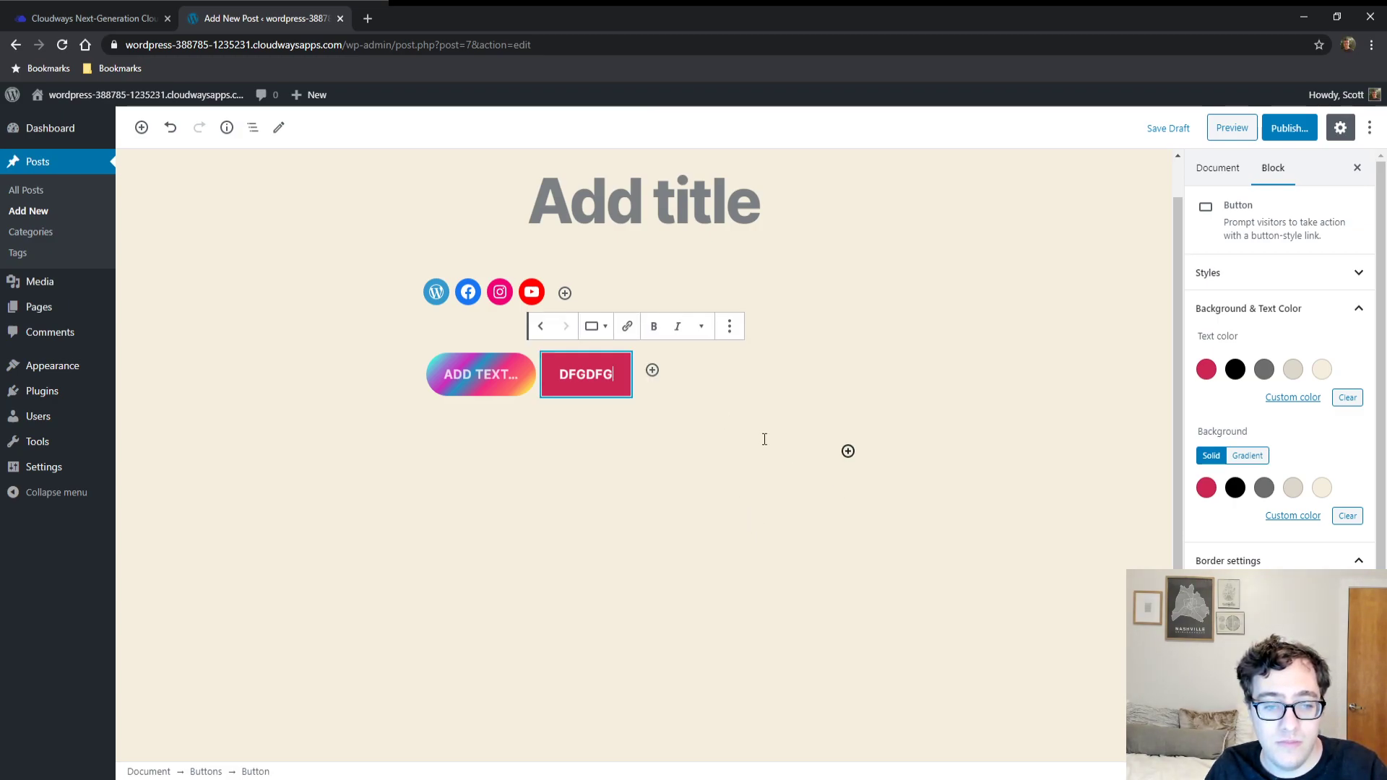
pyautogui.click(729, 326)
pyautogui.click(765, 489)
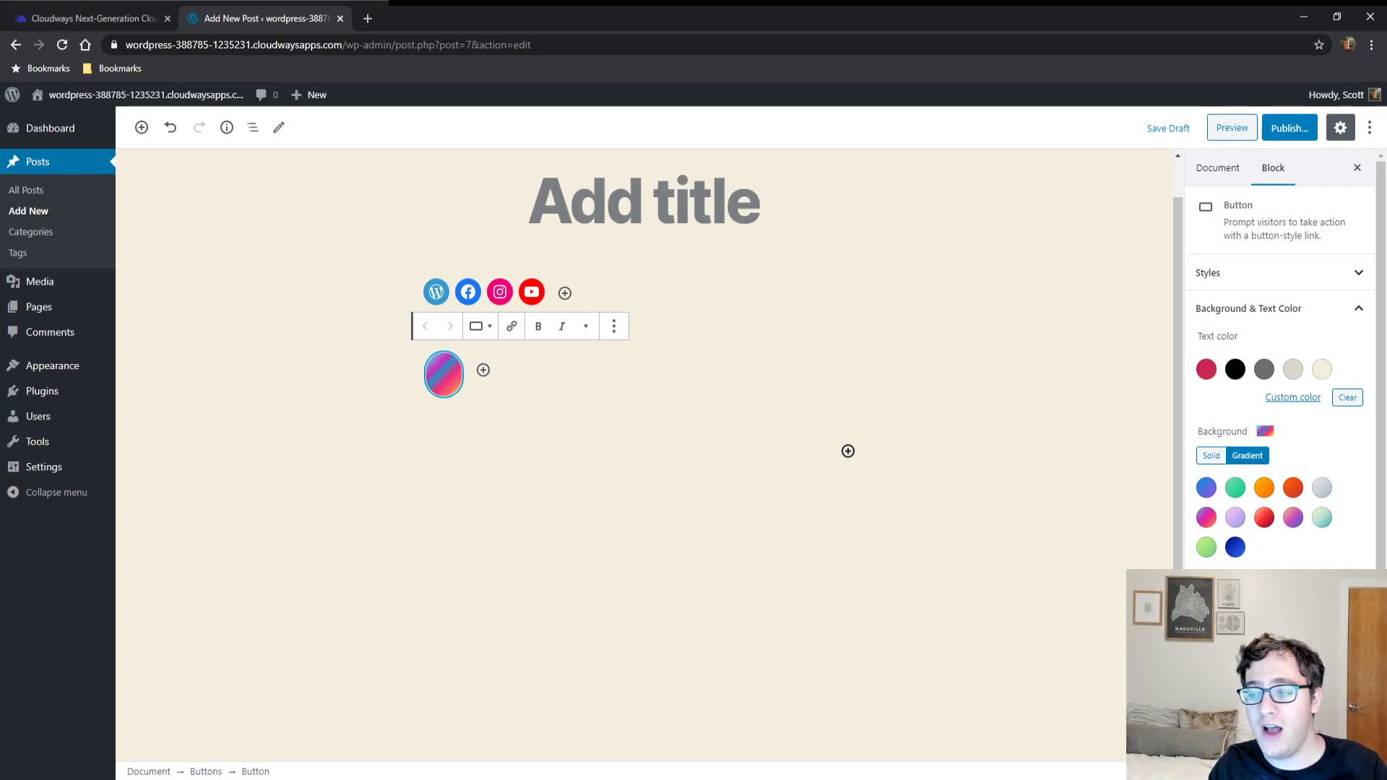
# Switch the sidebar to Document settings and expand the Featured image panel
pyautogui.click(1217, 167)
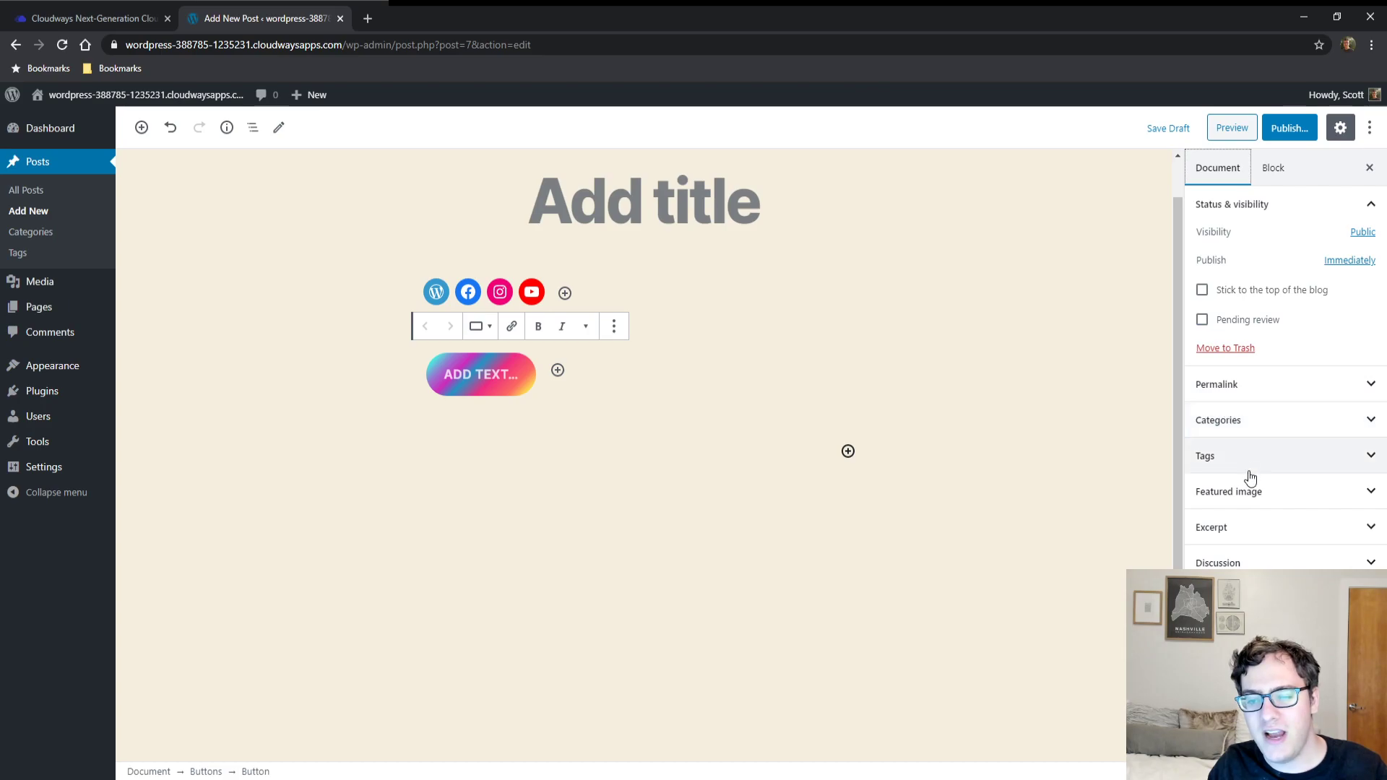
pyautogui.click(1233, 497)
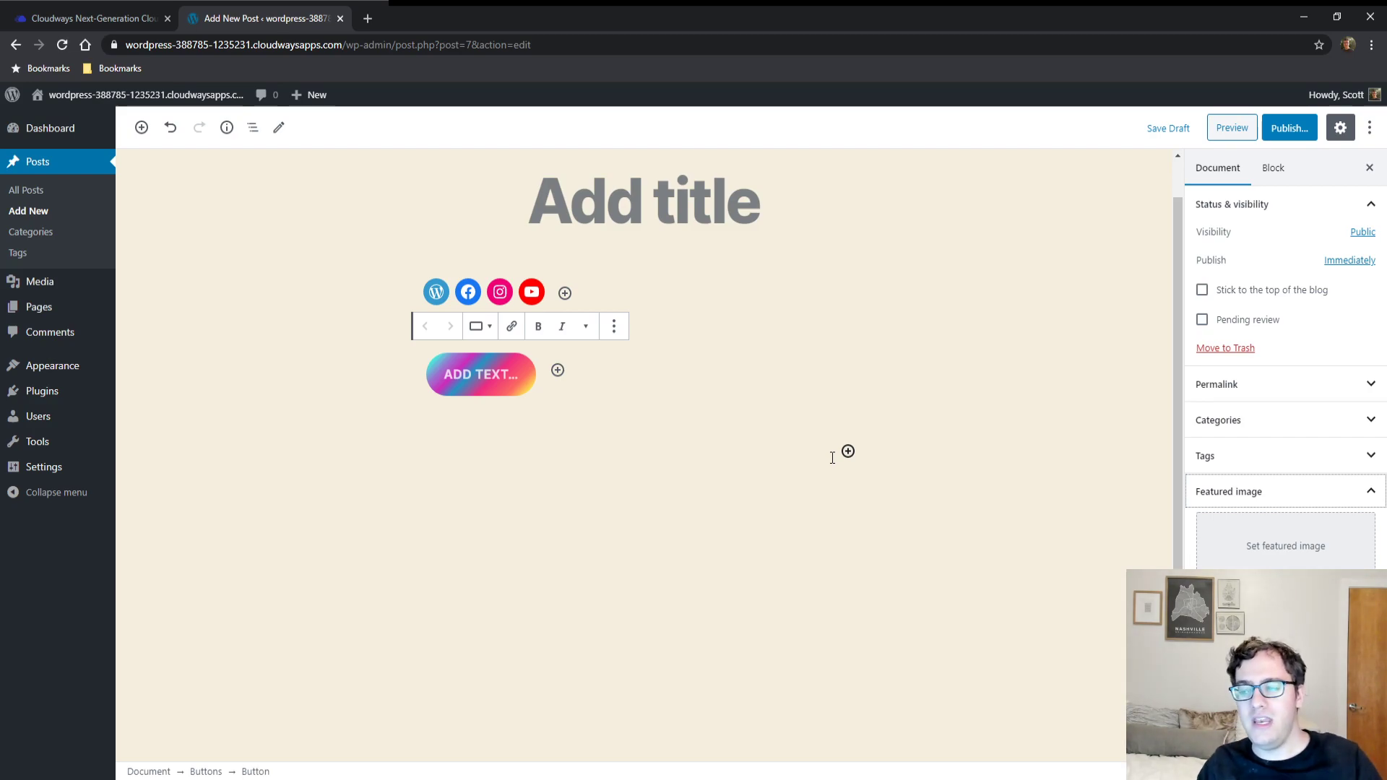
# Deselect the buttons group and place the cursor in the empty paragraph below
pyautogui.click(619, 416)
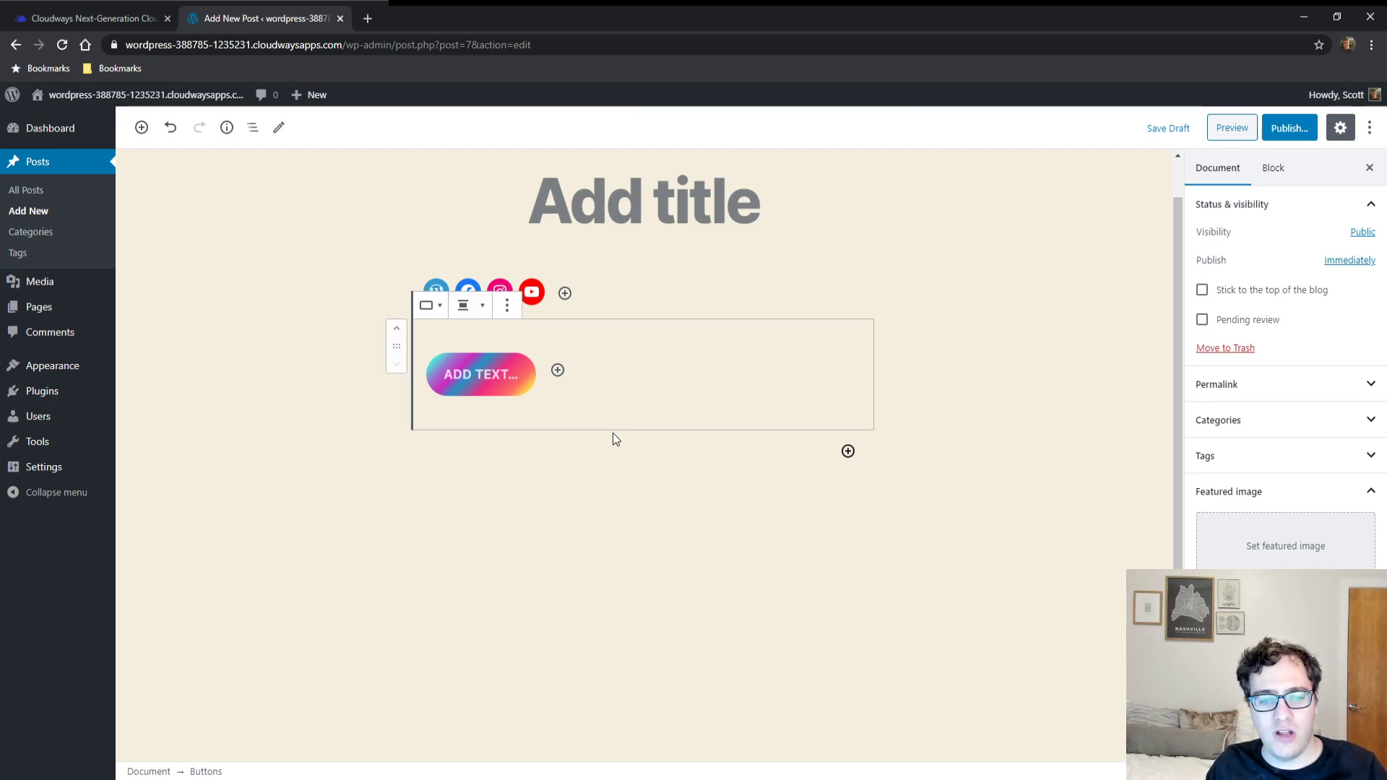
pyautogui.click(669, 476)
pyautogui.click(696, 453)
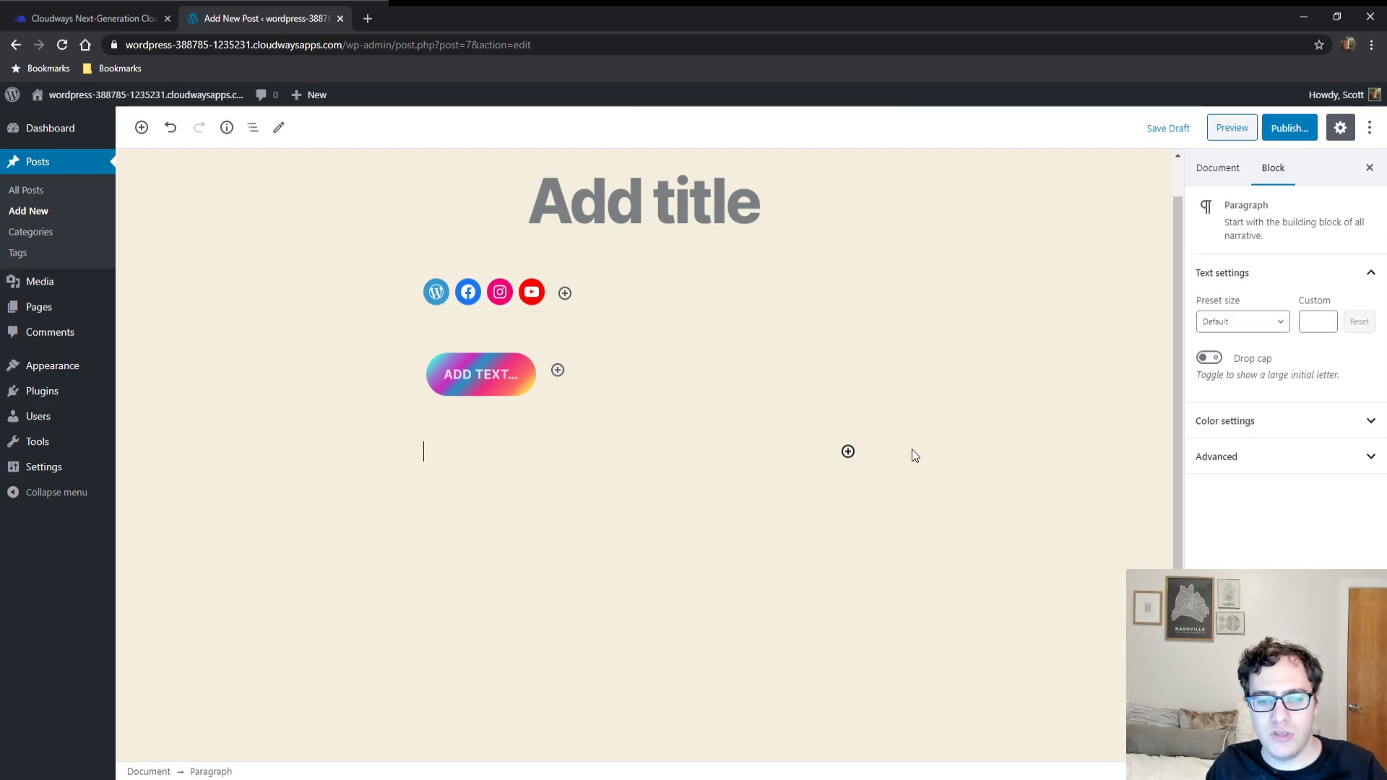
# Search the inserter for 'na' and 'menu', find no navigation block, and open Plugins in a new tab
pyautogui.click(848, 451)
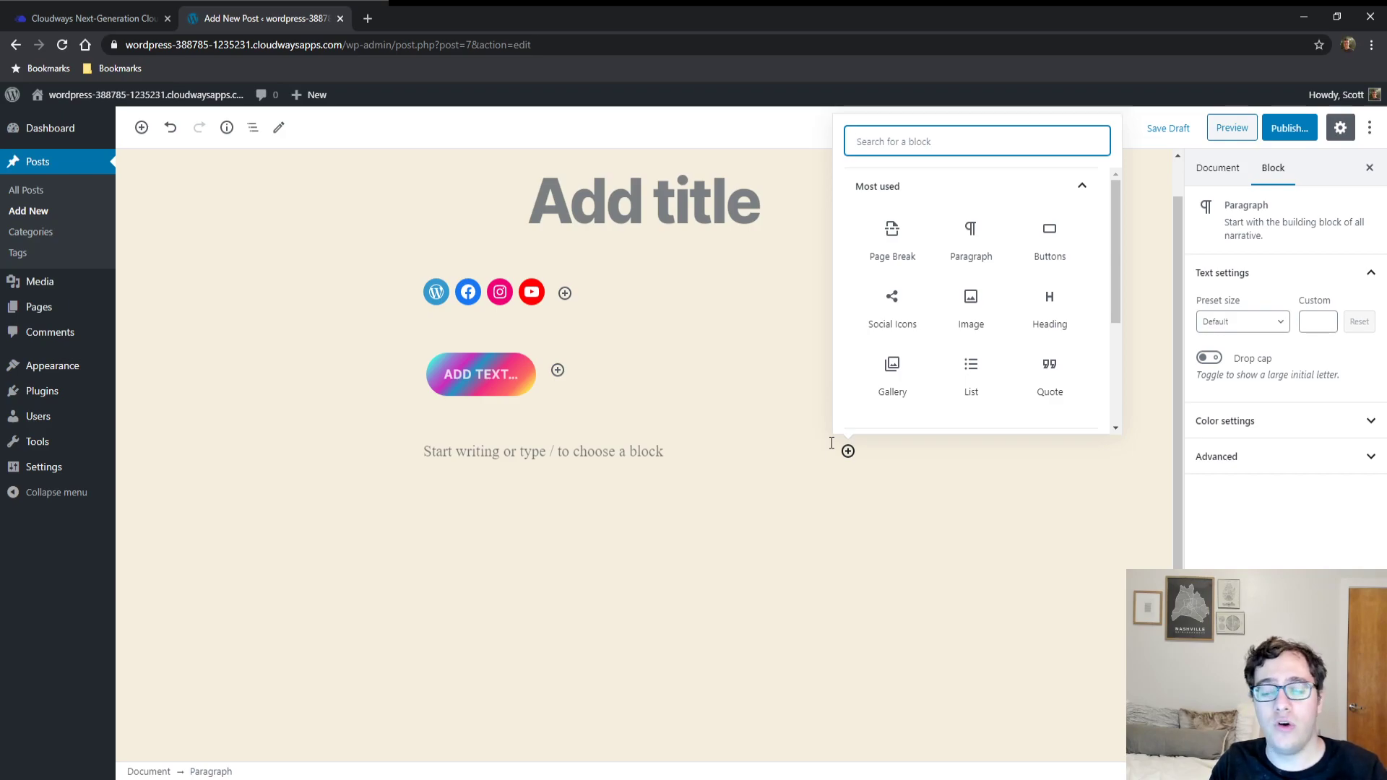
pyautogui.write('nav')
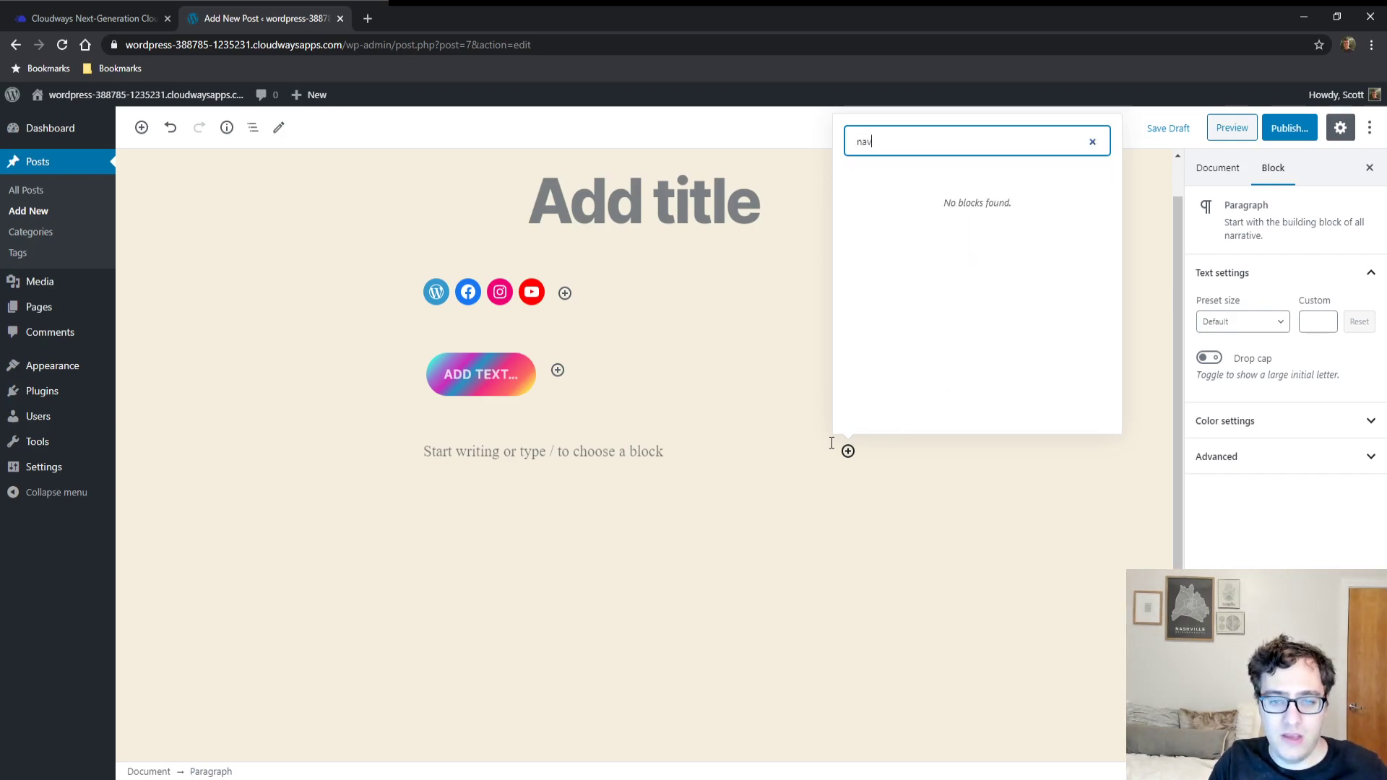
pyautogui.press('BackSpace')
pyautogui.press('BackSpace')
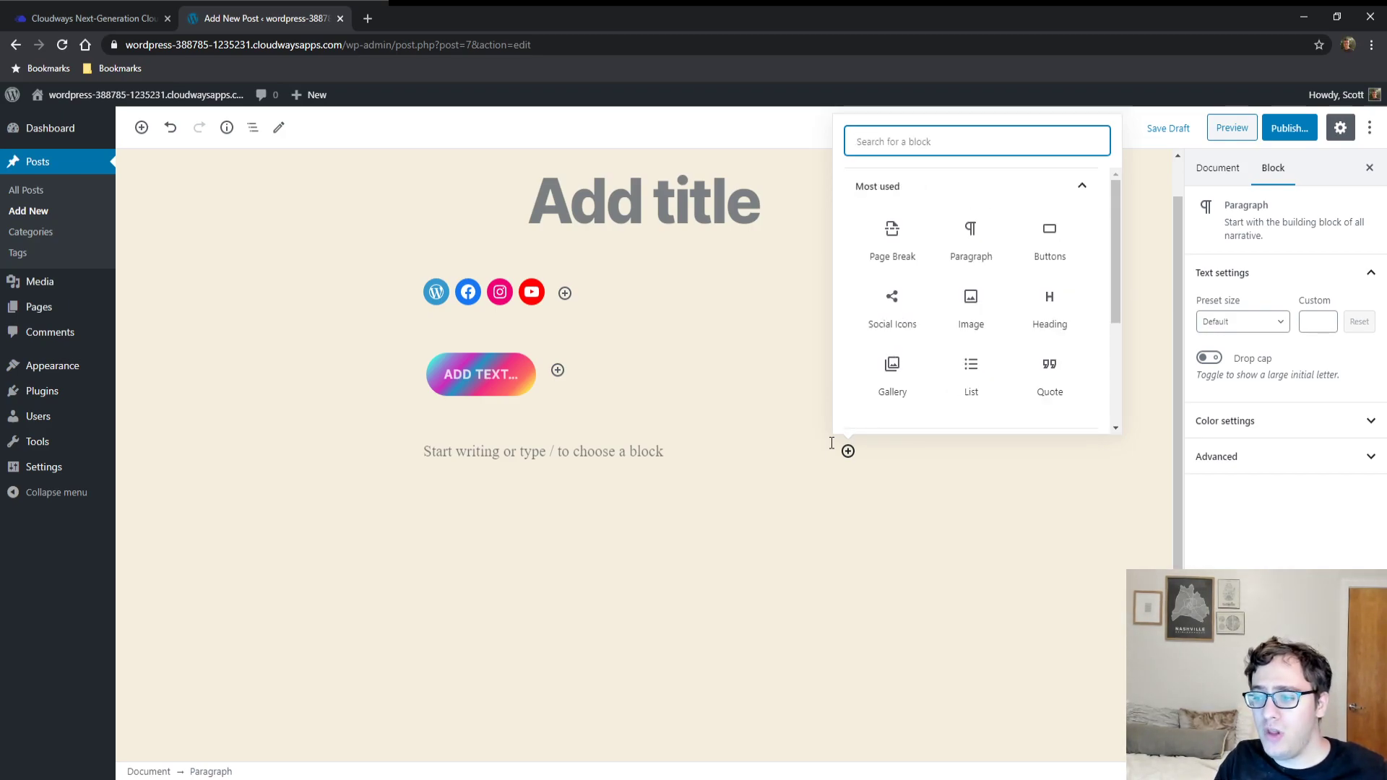
pyautogui.write('menu')
pyautogui.press('BackSpace')
pyautogui.press('BackSpace')
pyautogui.press('BackSpace')
pyautogui.press('BackSpace')
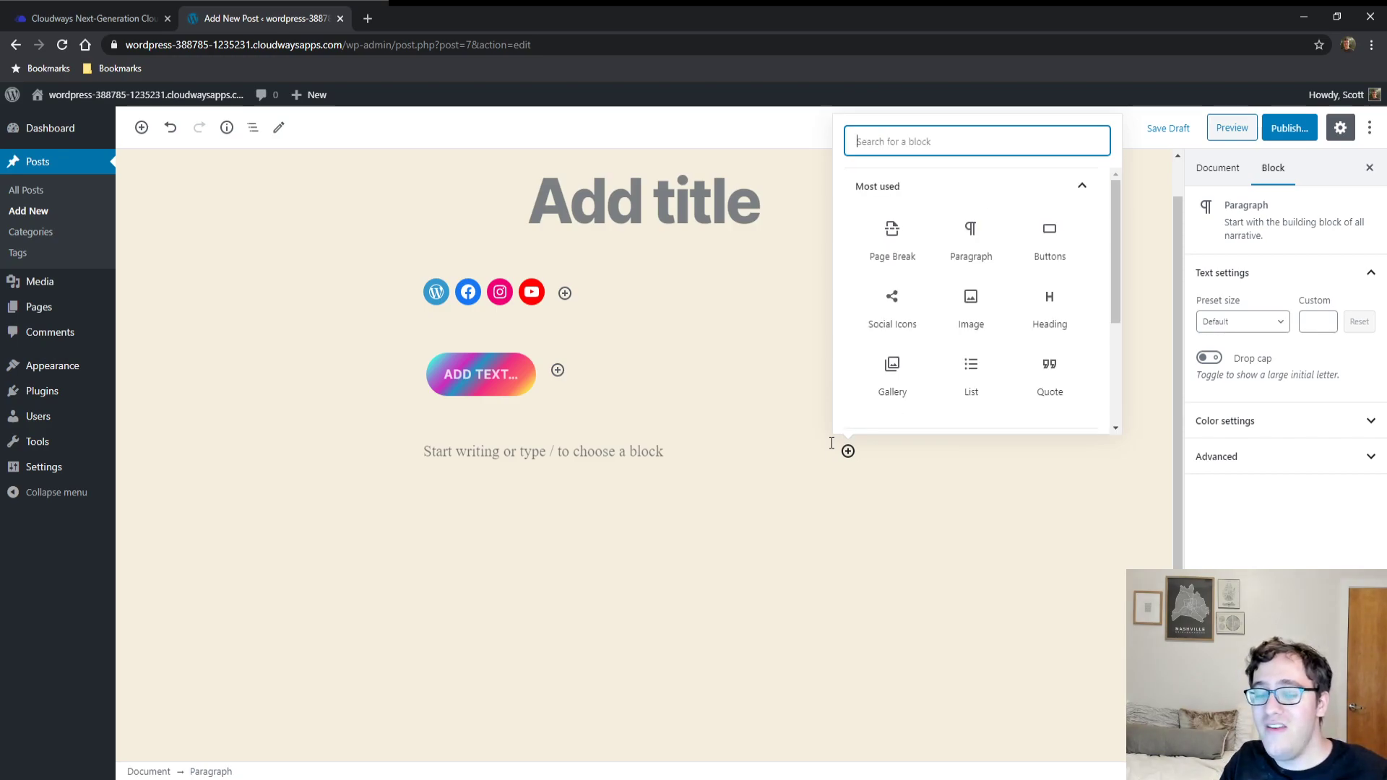
pyautogui.scroll(-3, 841, 329)
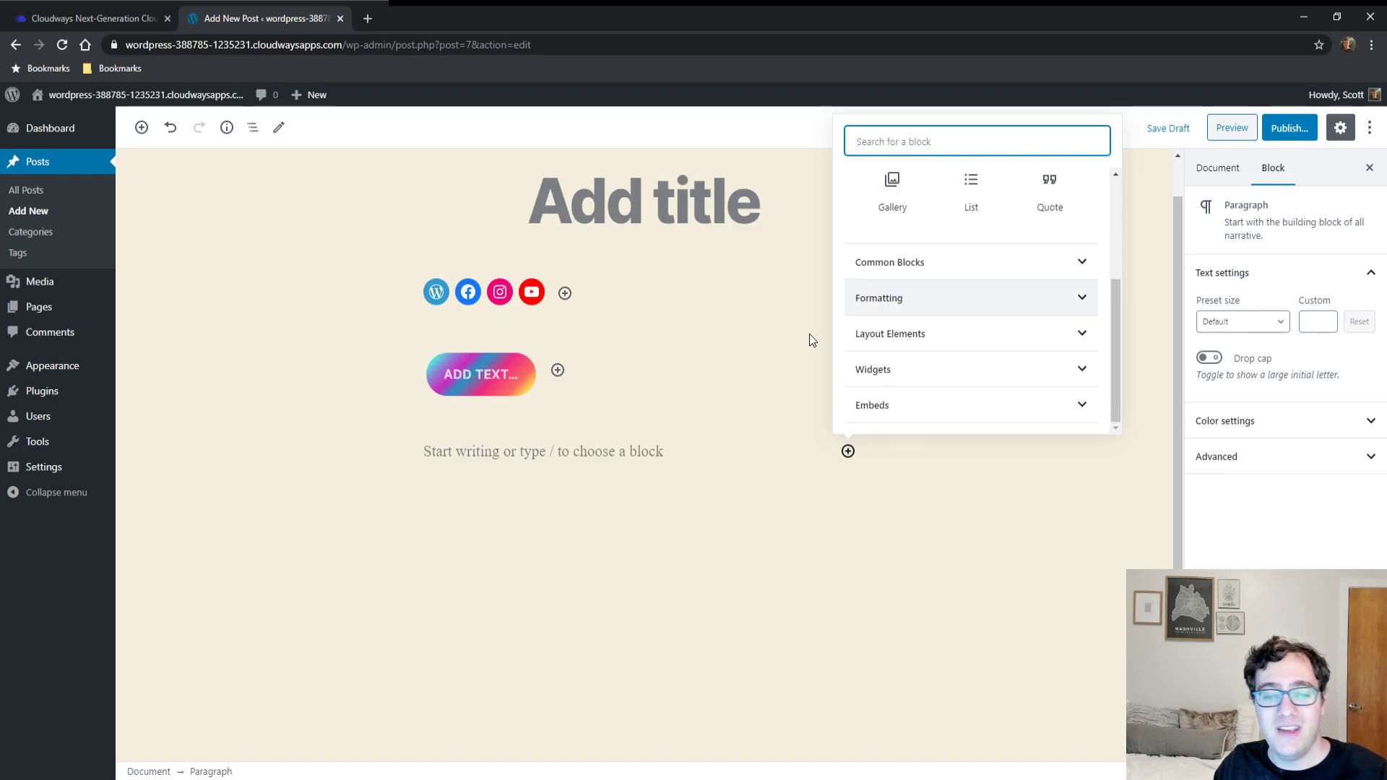
pyautogui.middleClick(29, 394)
# Move the Plugins tab second, install and activate Gutenberg from Add New, then return to the post
pyautogui.click(404, 18)
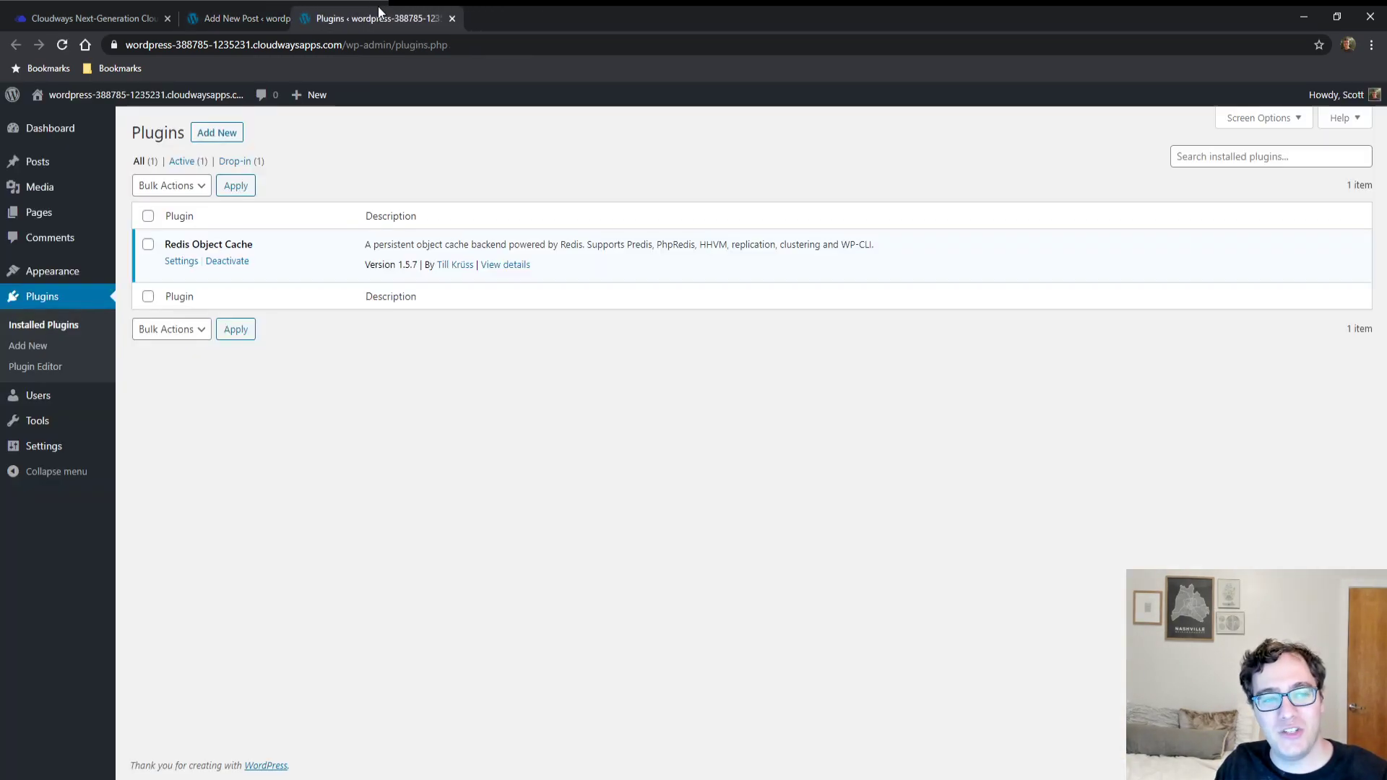
pyautogui.moveTo(405, 18); pyautogui.dragTo(276, 15)
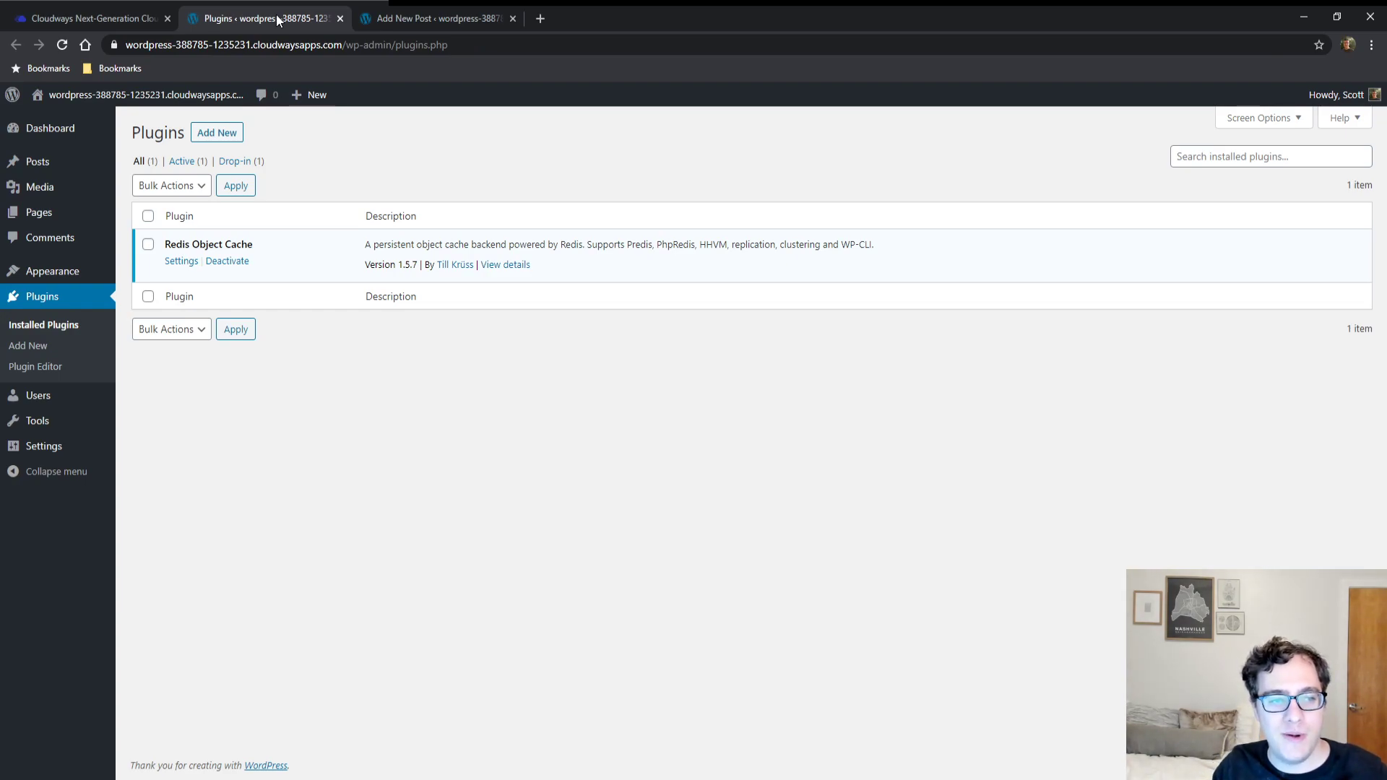
pyautogui.click(219, 135)
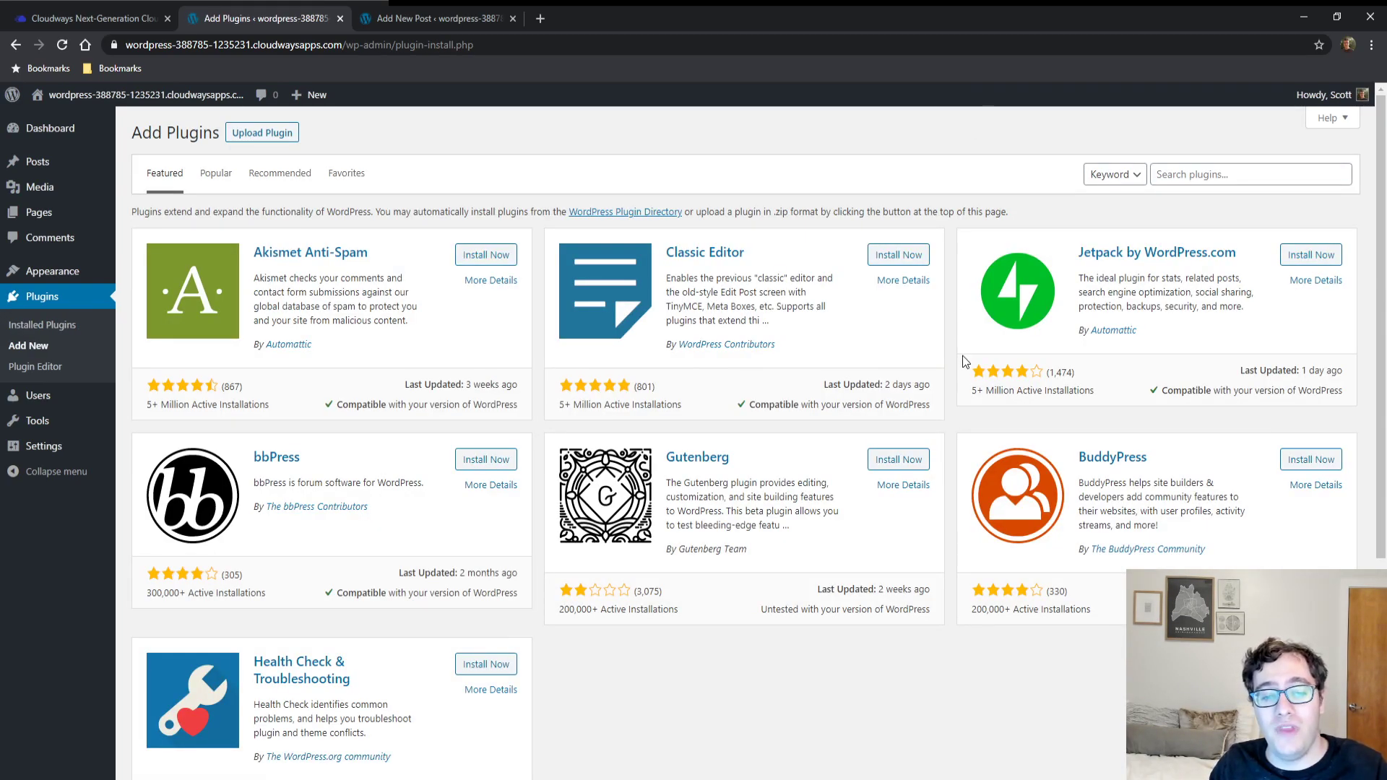
pyautogui.click(907, 464)
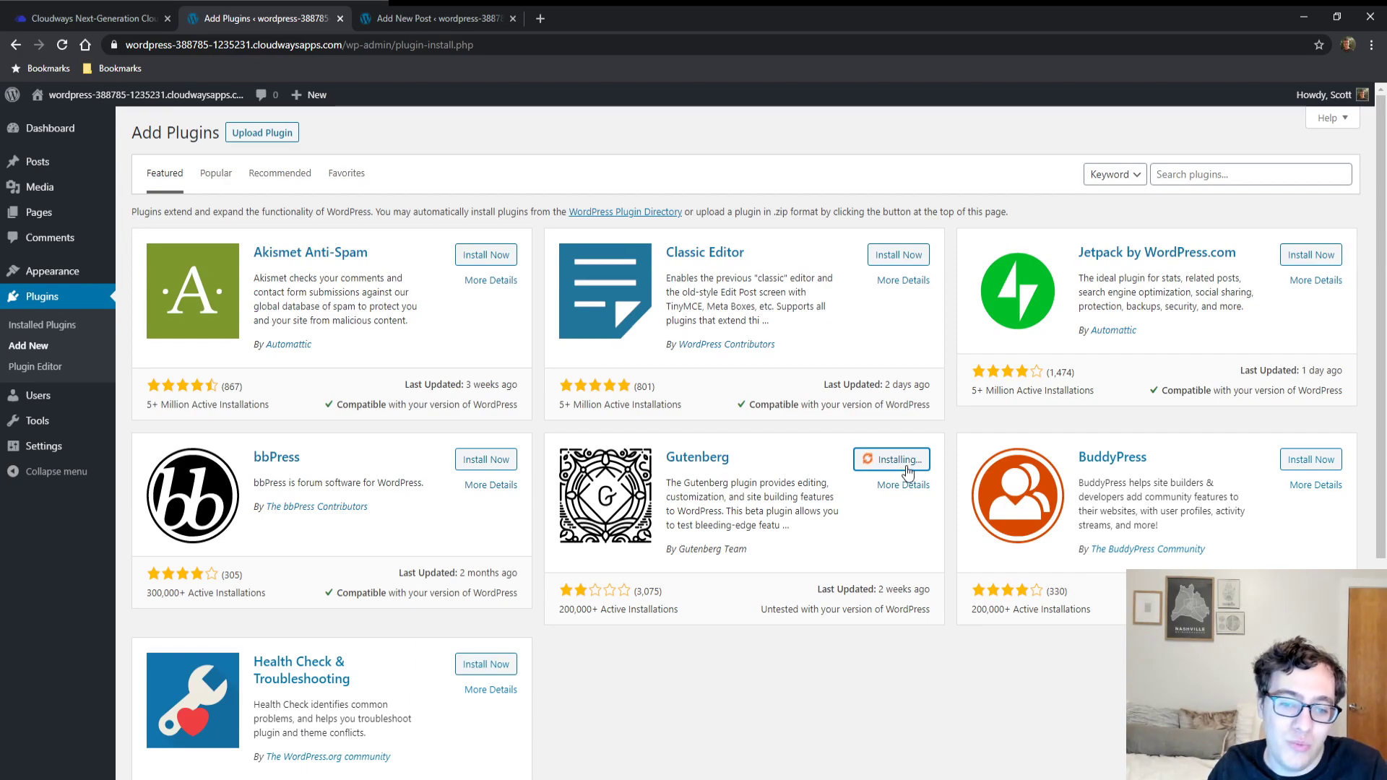
pyautogui.click(906, 466)
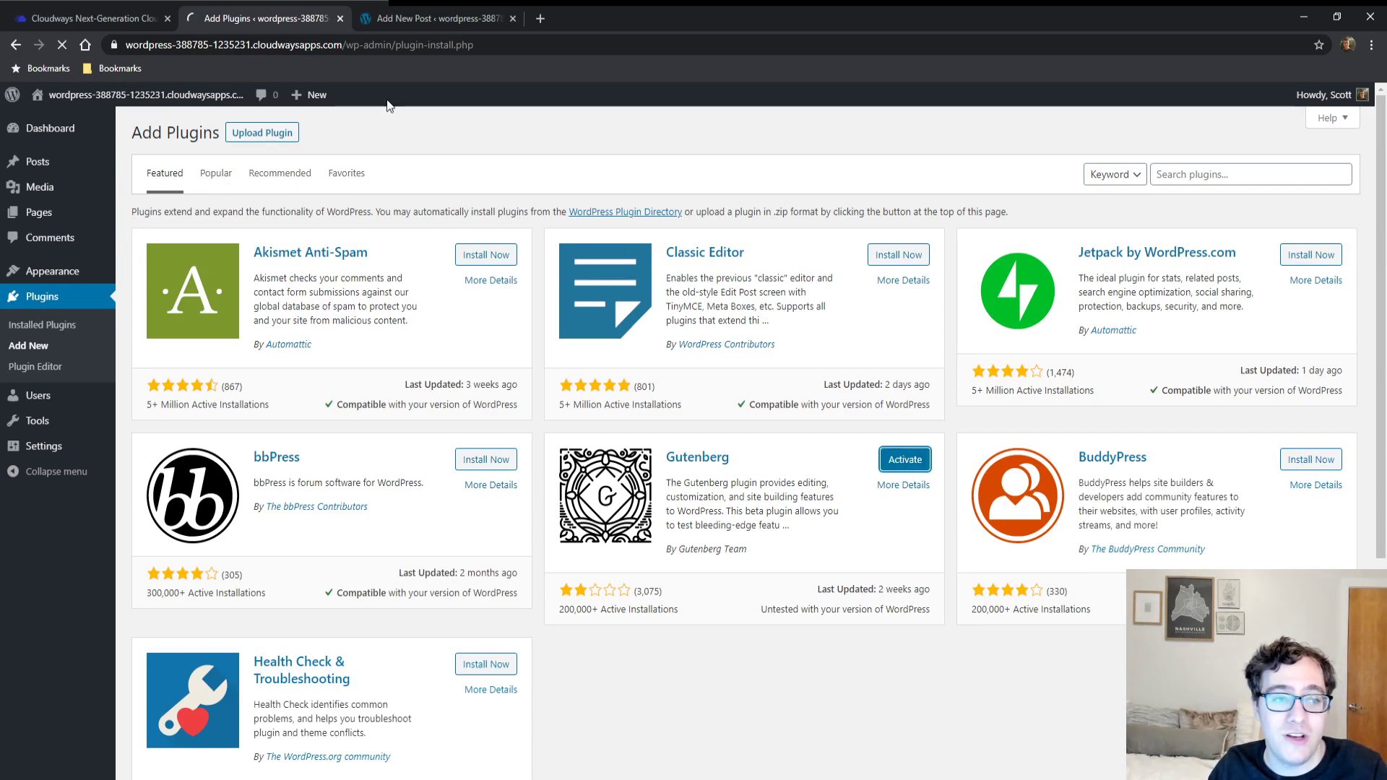
pyautogui.click(362, 11)
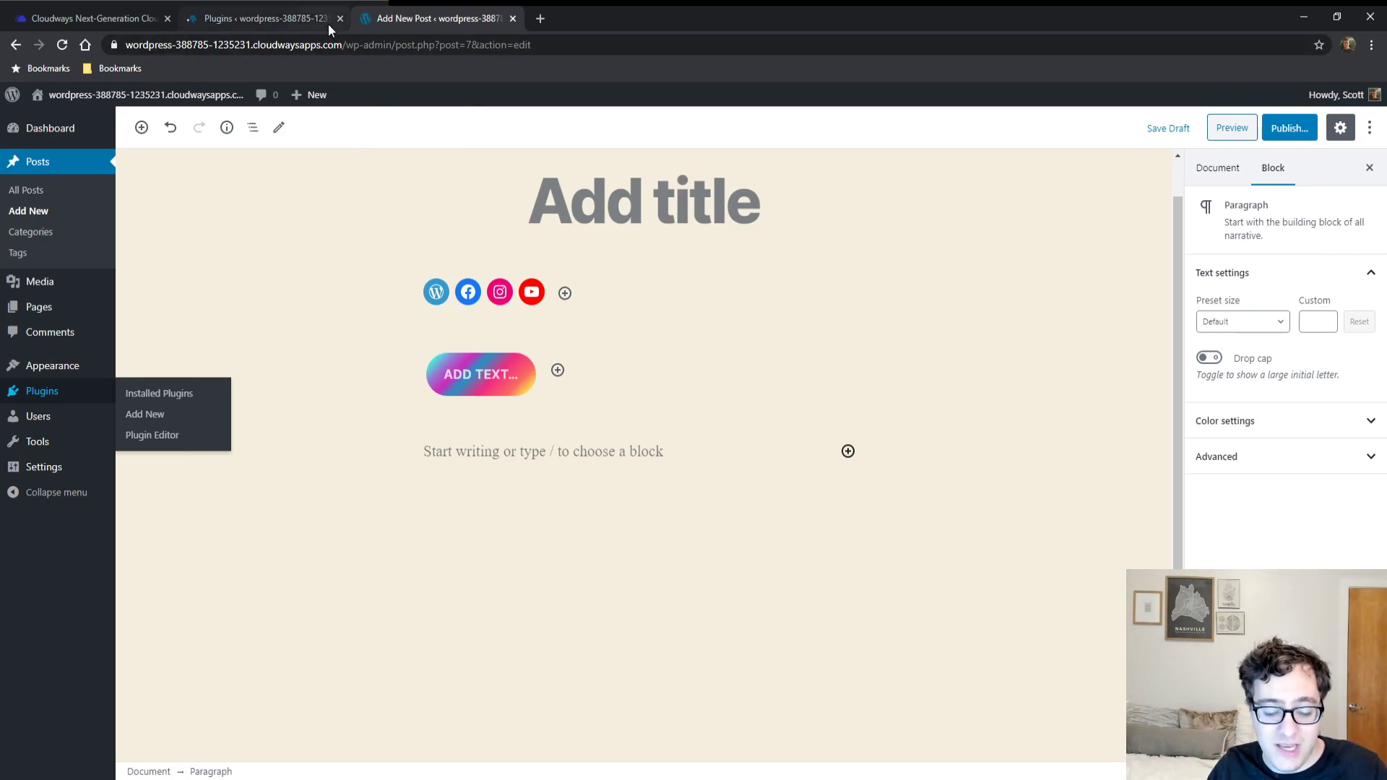
# Reload the editor and add a Navigation block below the button filled with all top-level pages
pyautogui.press('F5')
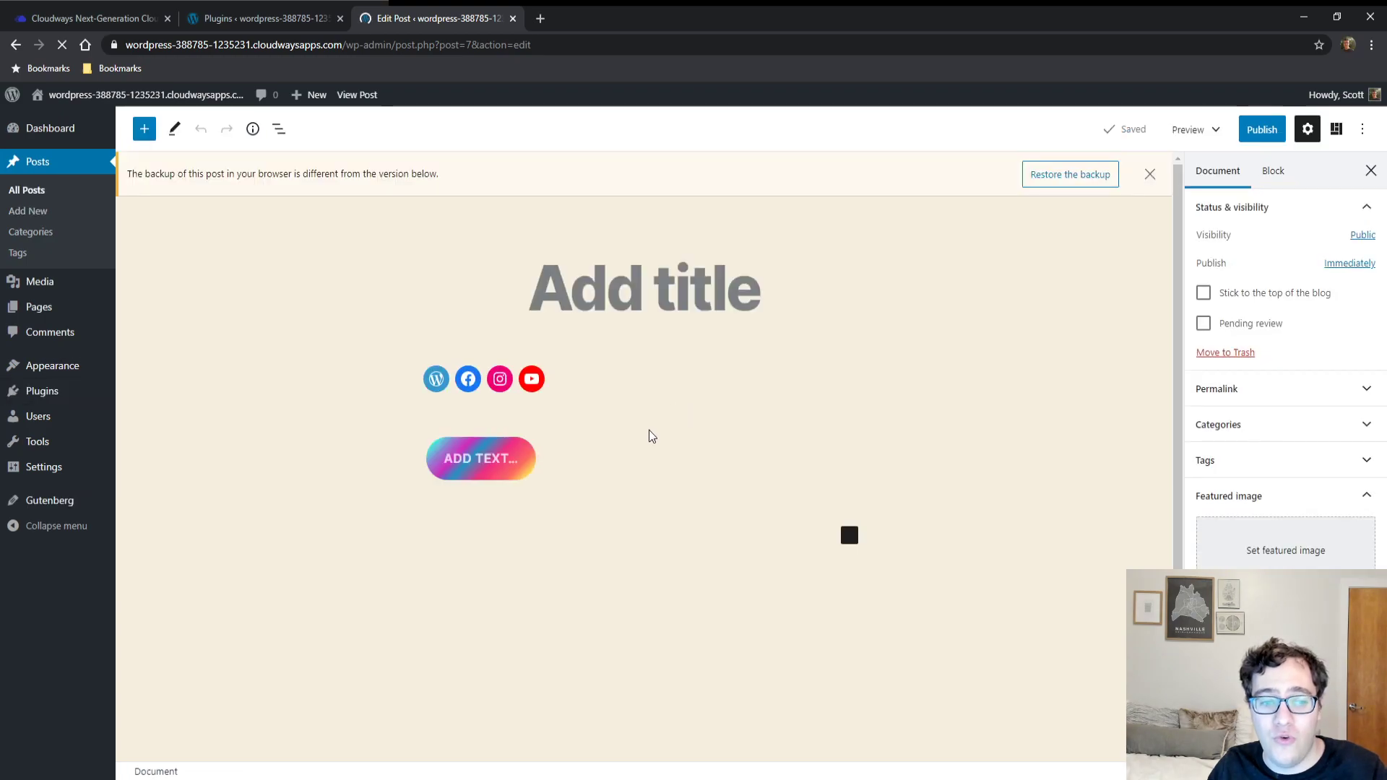
pyautogui.click(604, 470)
pyautogui.click(597, 530)
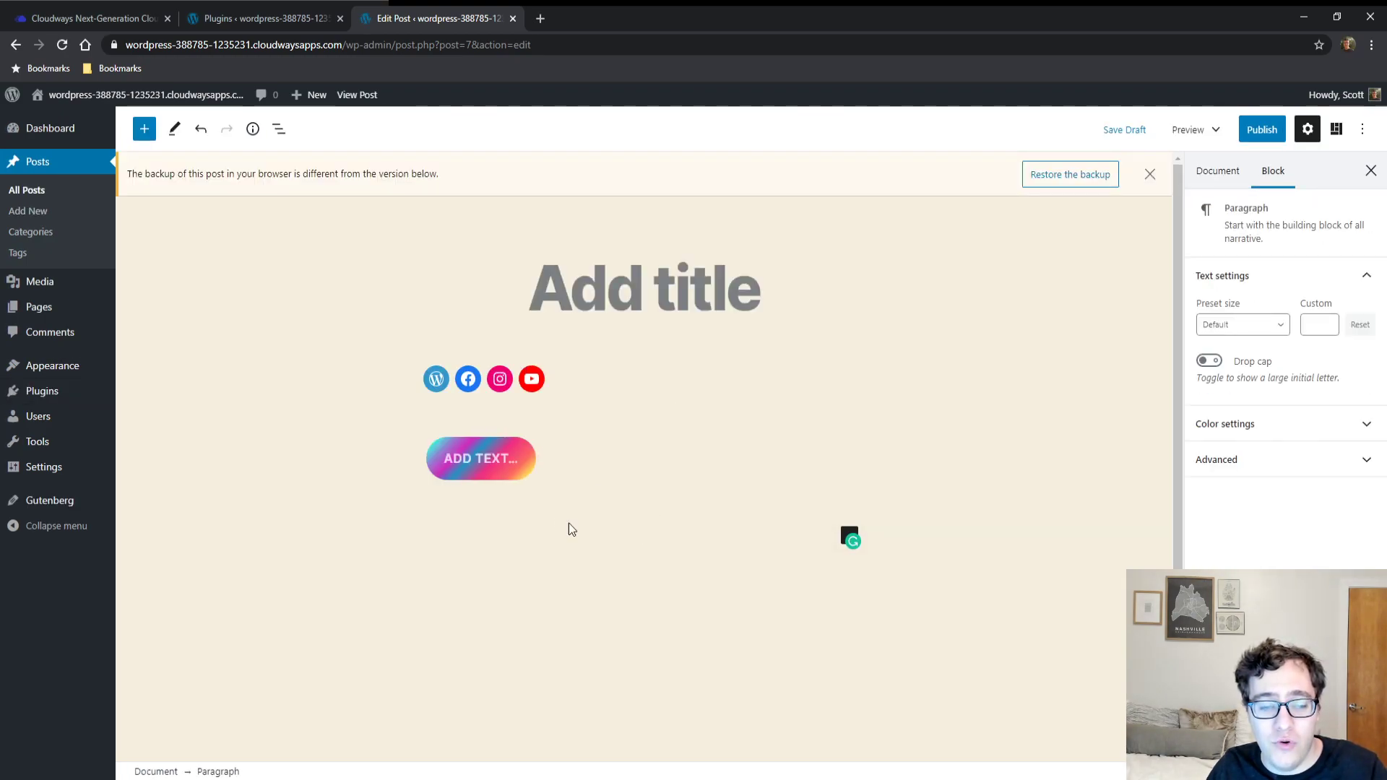
pyautogui.click(849, 536)
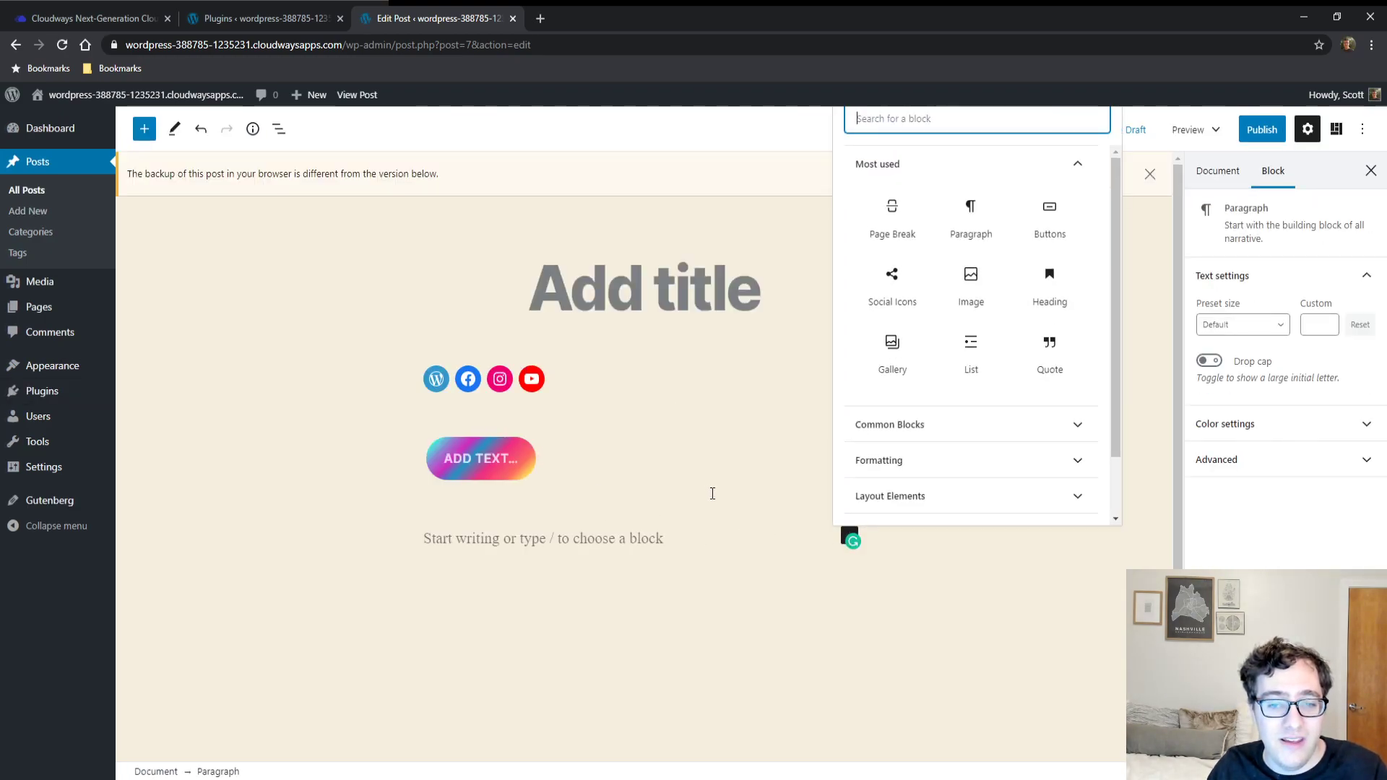
pyautogui.write('nav')
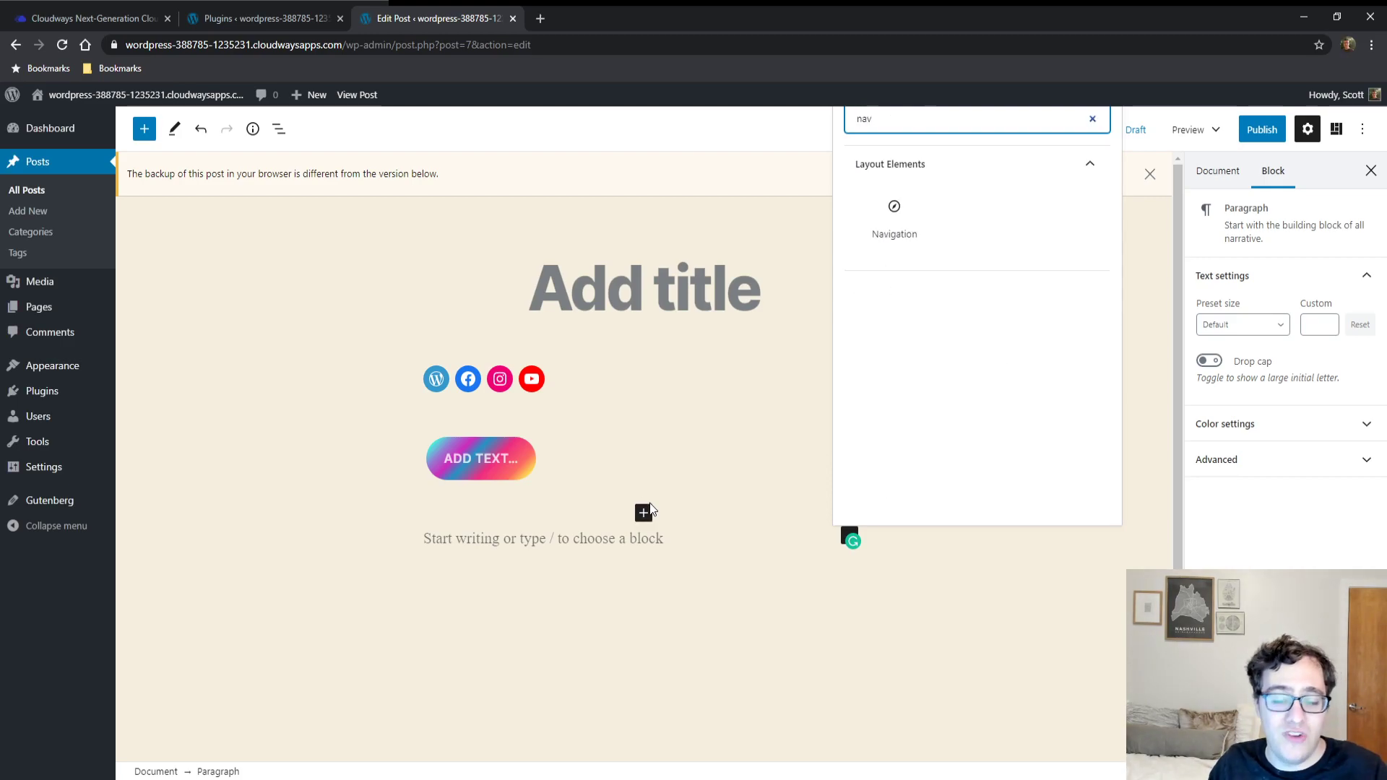
pyautogui.click(892, 230)
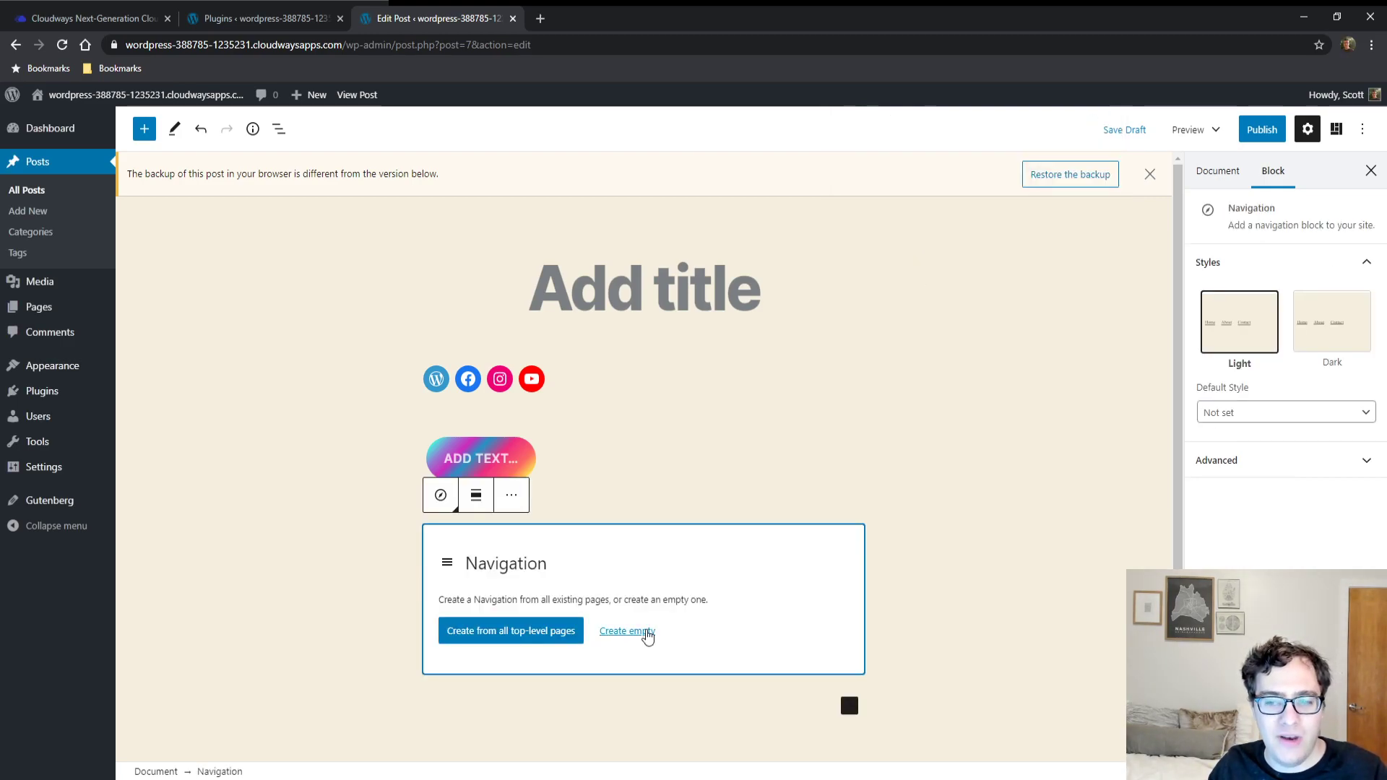
pyautogui.click(567, 631)
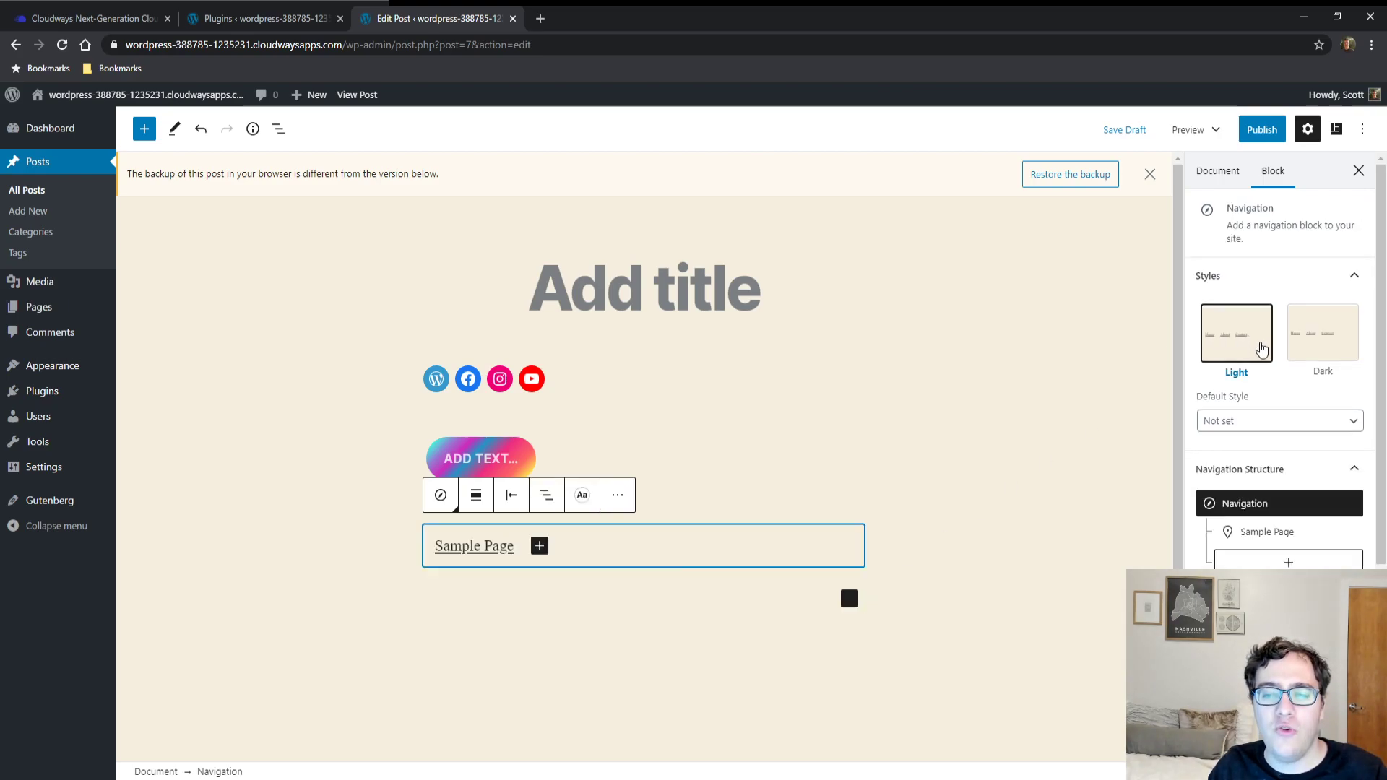
# Style the navigation Dark and make Dark its default style
pyautogui.click(1311, 349)
pyautogui.click(1236, 332)
pyautogui.click(1319, 349)
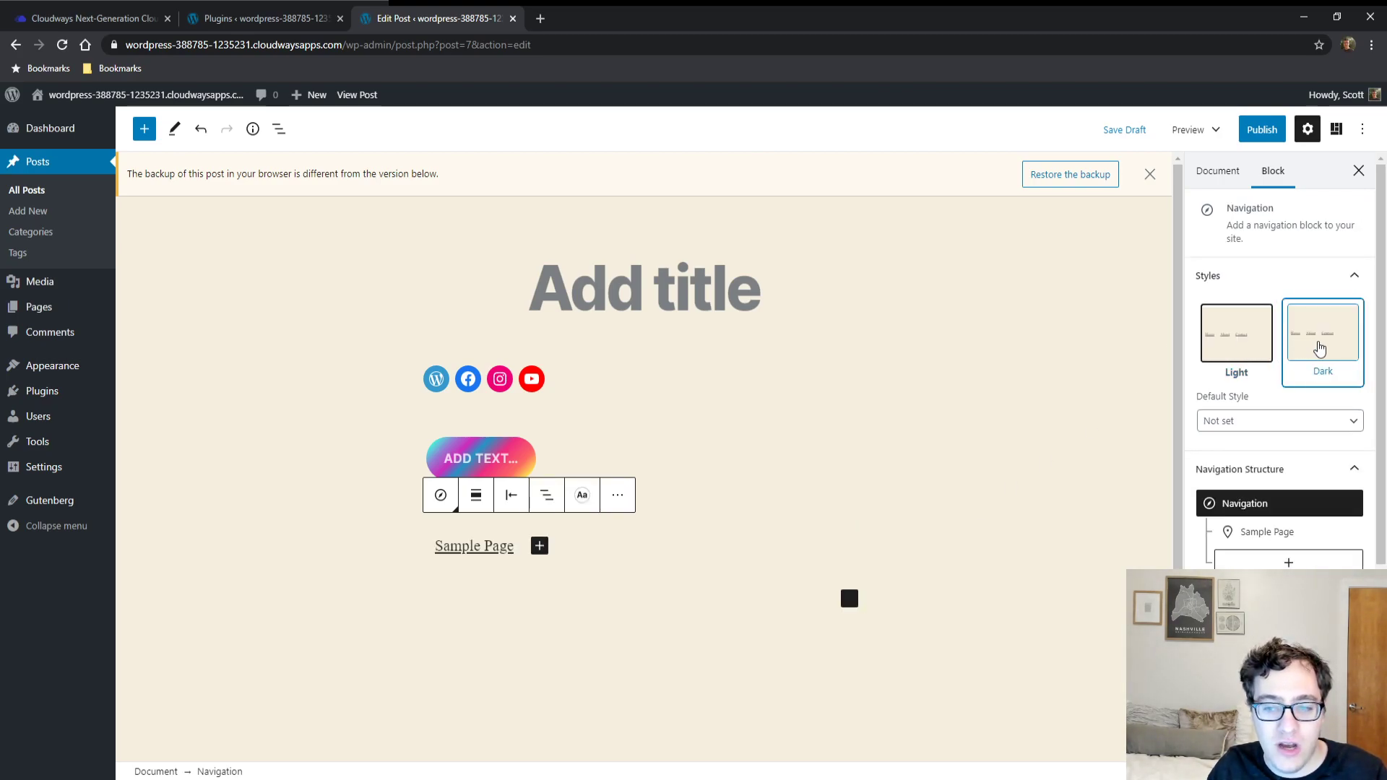
pyautogui.click(1285, 422)
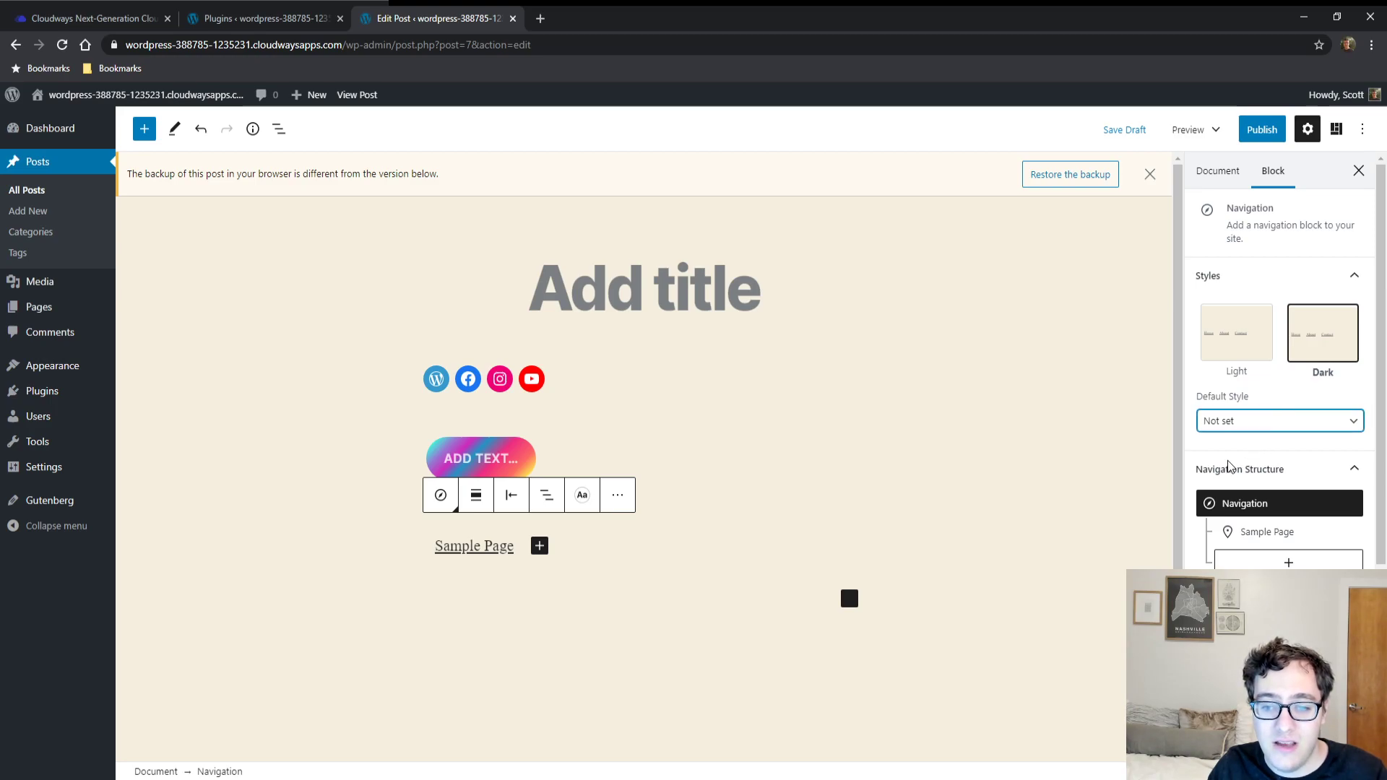
pyautogui.click(1228, 461)
pyautogui.scroll(-2, 1279, 396)
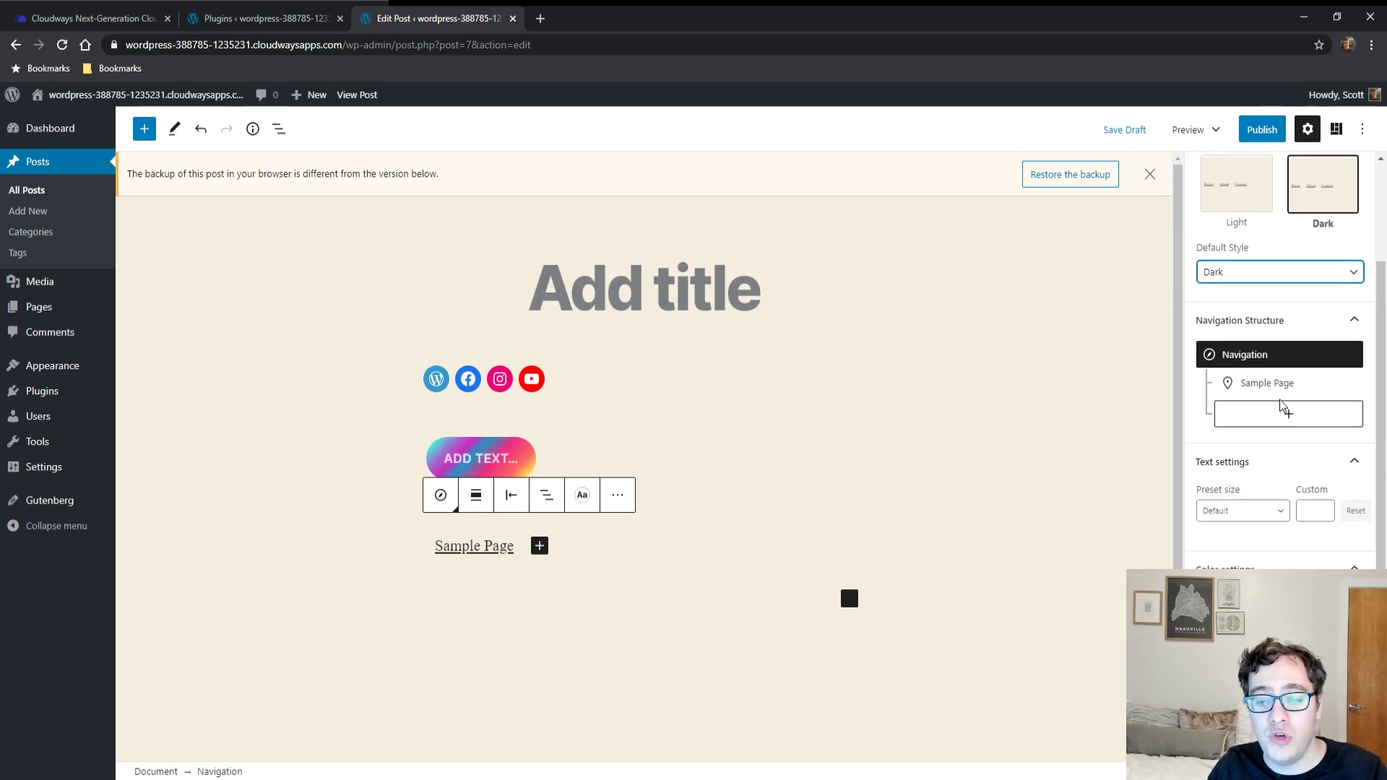
pyautogui.scroll(-2, 1280, 400)
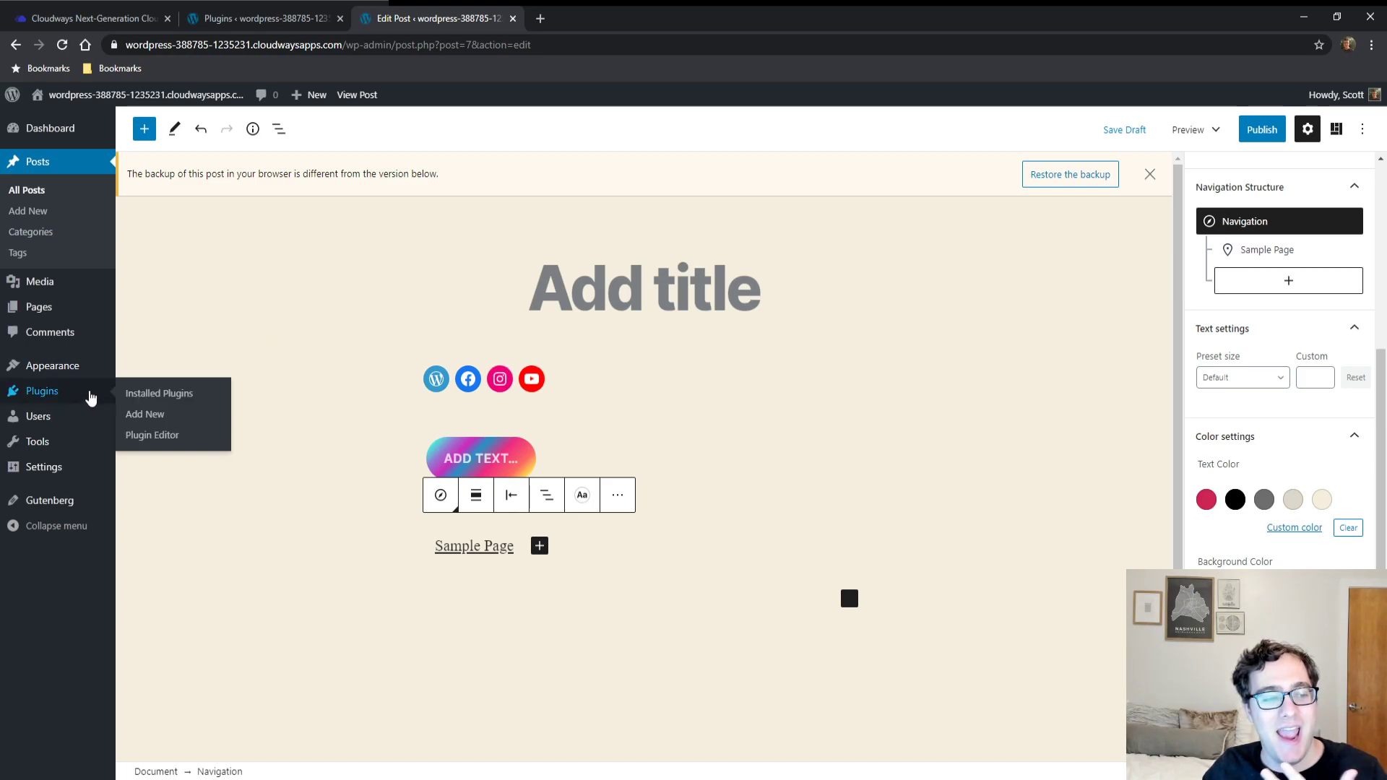
# Drag the Text widget into Footer #1 on the Widgets screen and click into its editor
pyautogui.moveTo(98, 368)
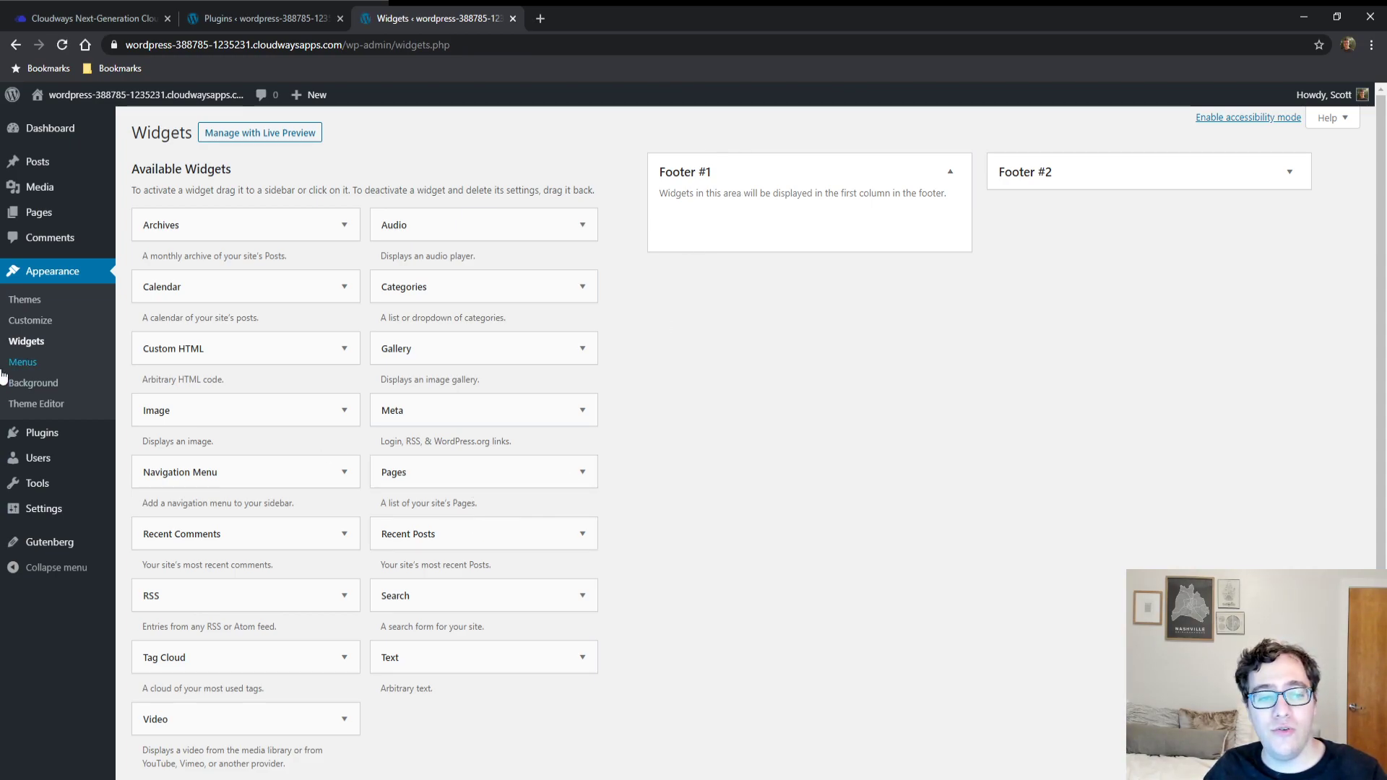
pyautogui.scroll(-3, 341, 358)
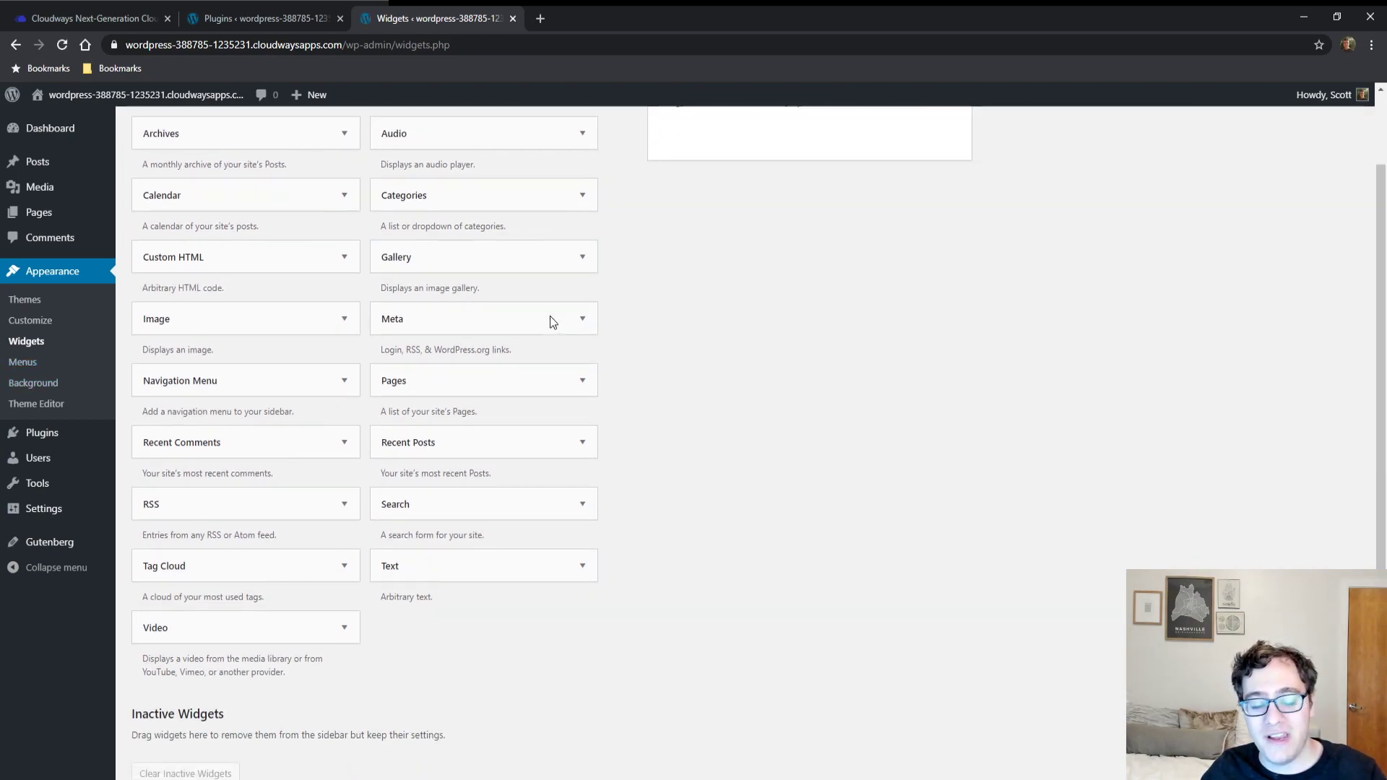
pyautogui.scroll(3, 554, 320)
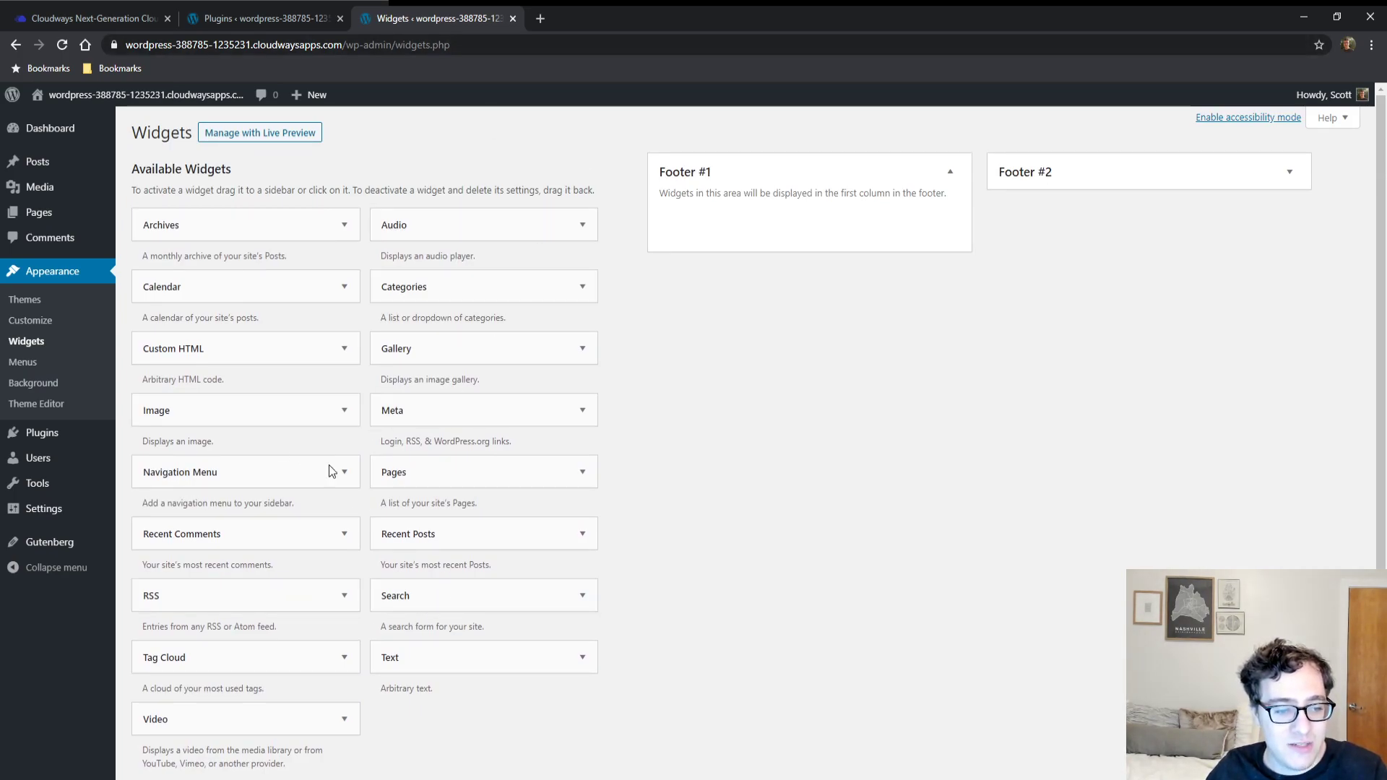
pyautogui.moveTo(462, 657); pyautogui.dragTo(752, 214)
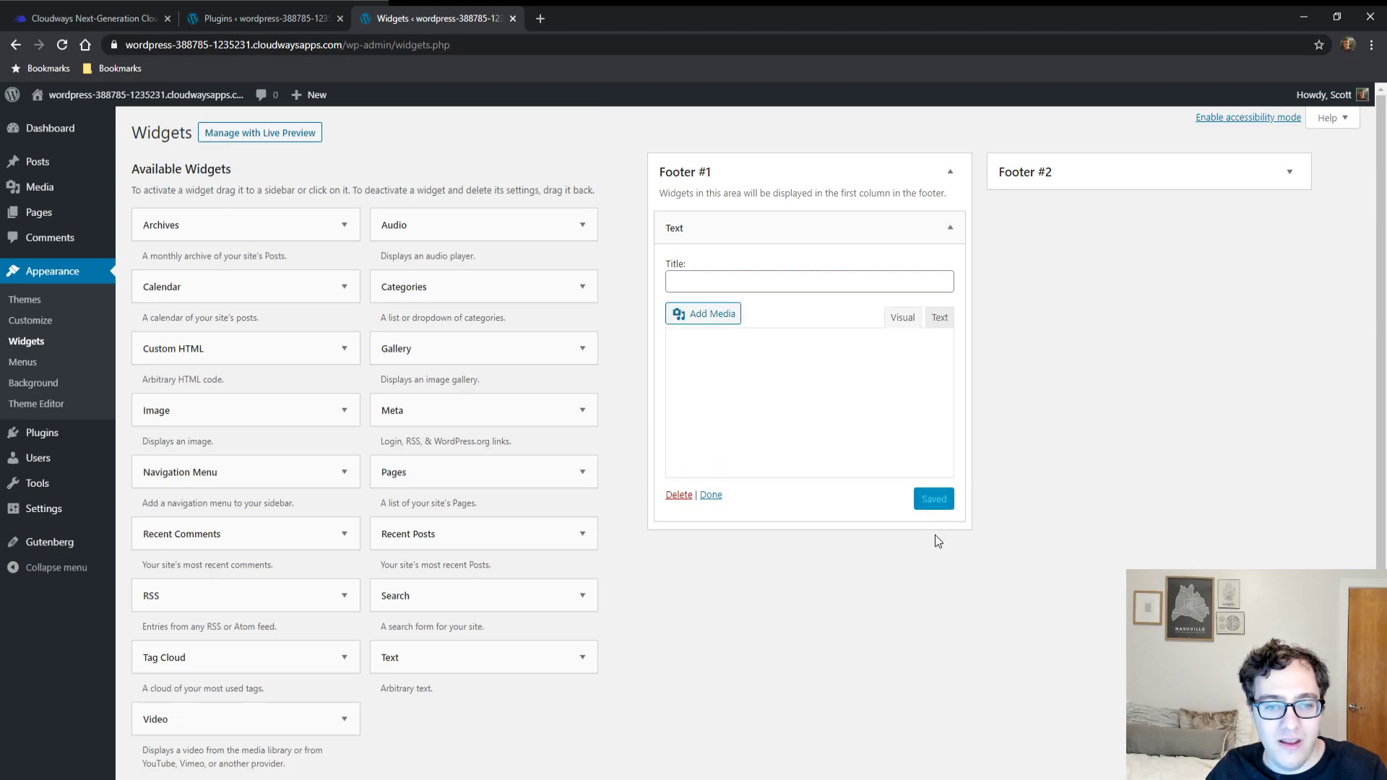
pyautogui.click(856, 408)
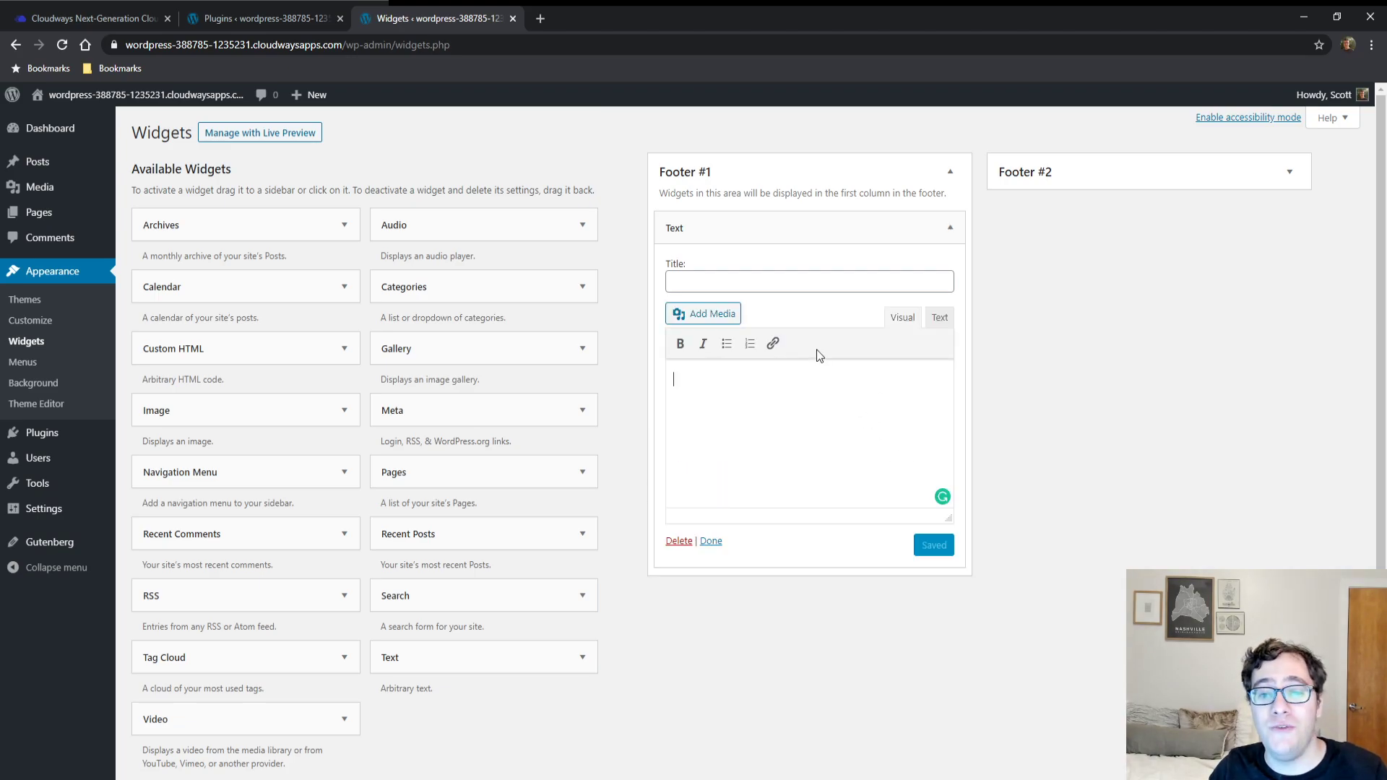